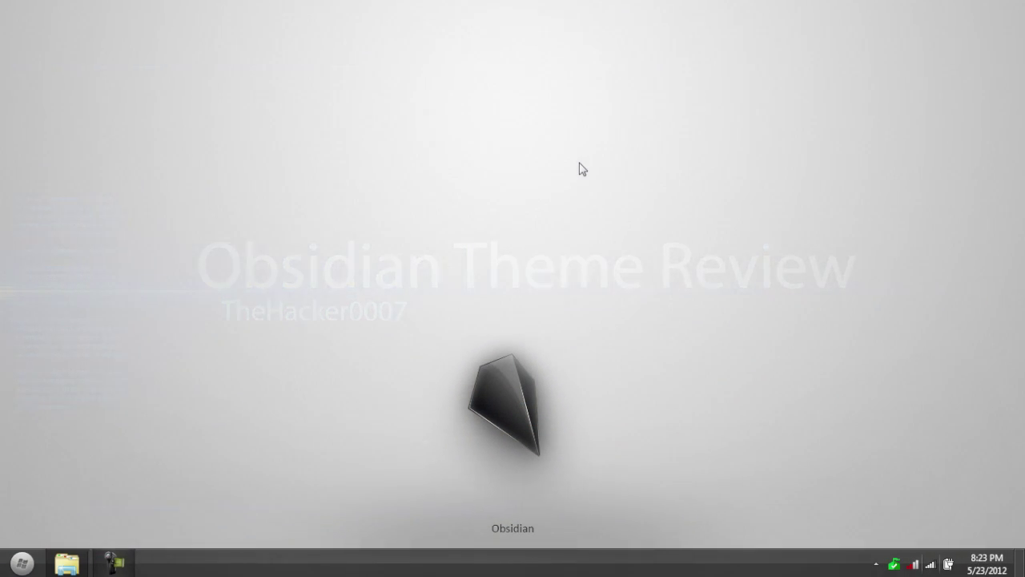
Open preview.png from the Obsidian by snipes2 folder in Photo Viewer
click(67, 563)
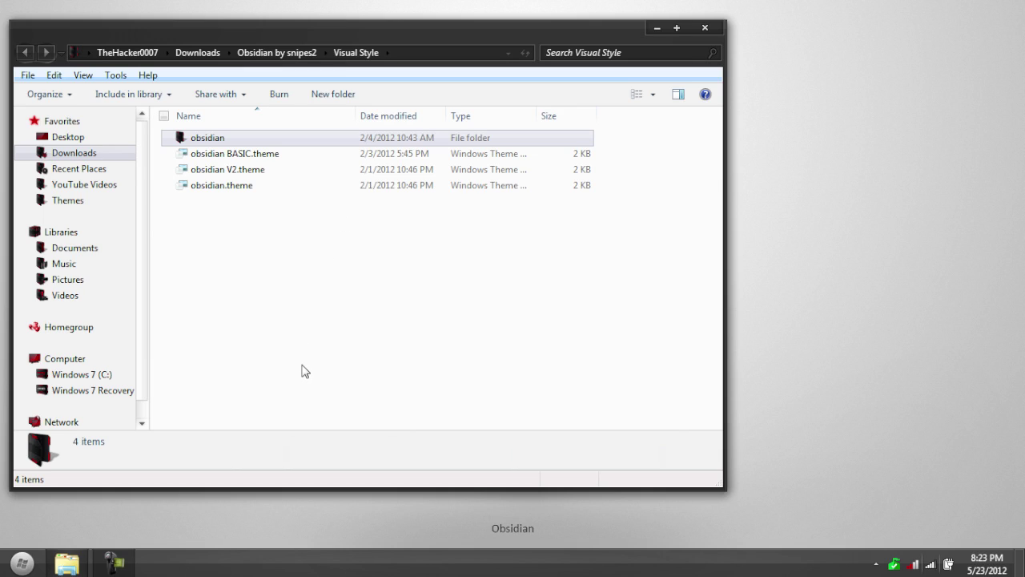
click(250, 52)
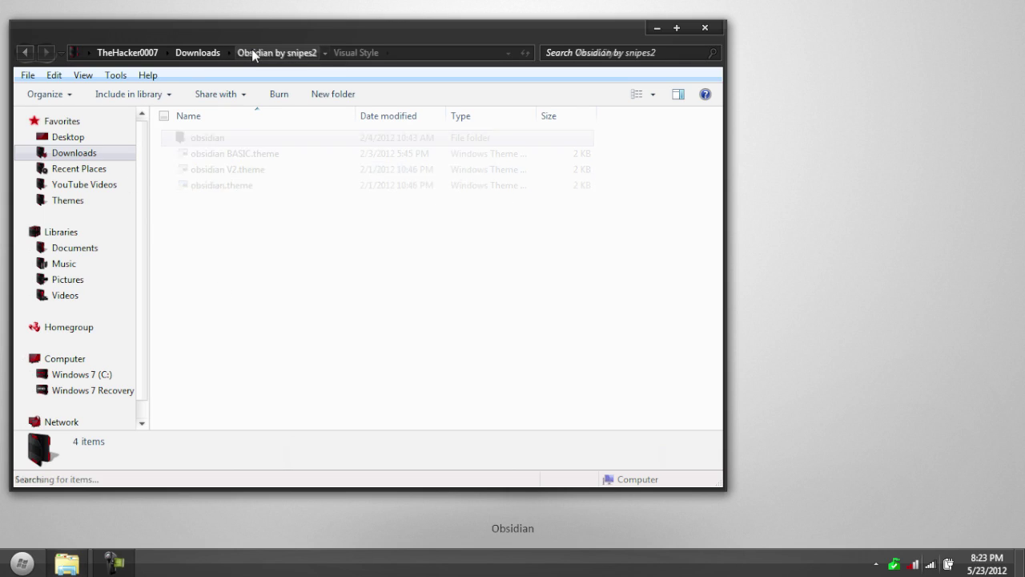
click(492, 424)
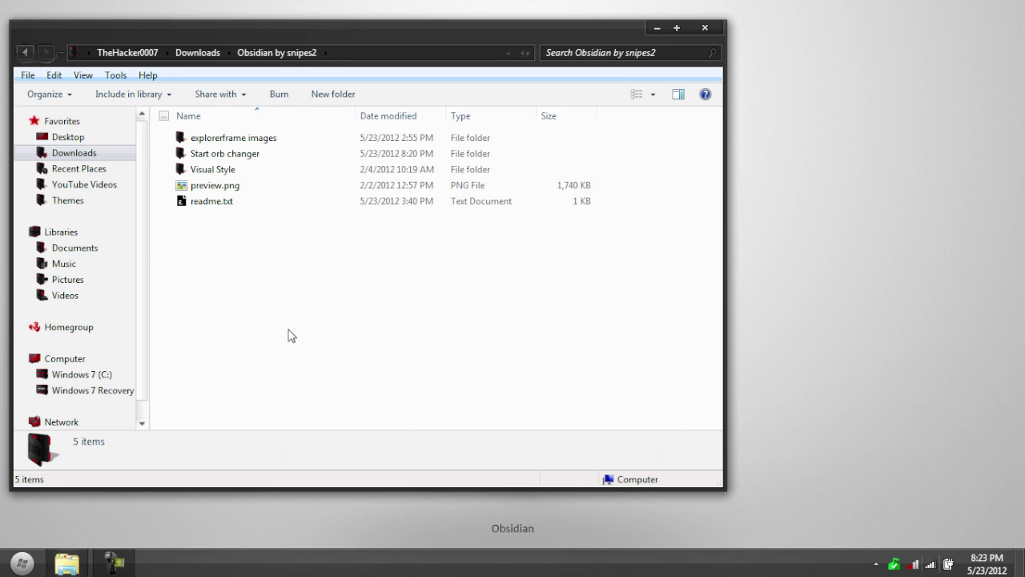
double_click(241, 186)
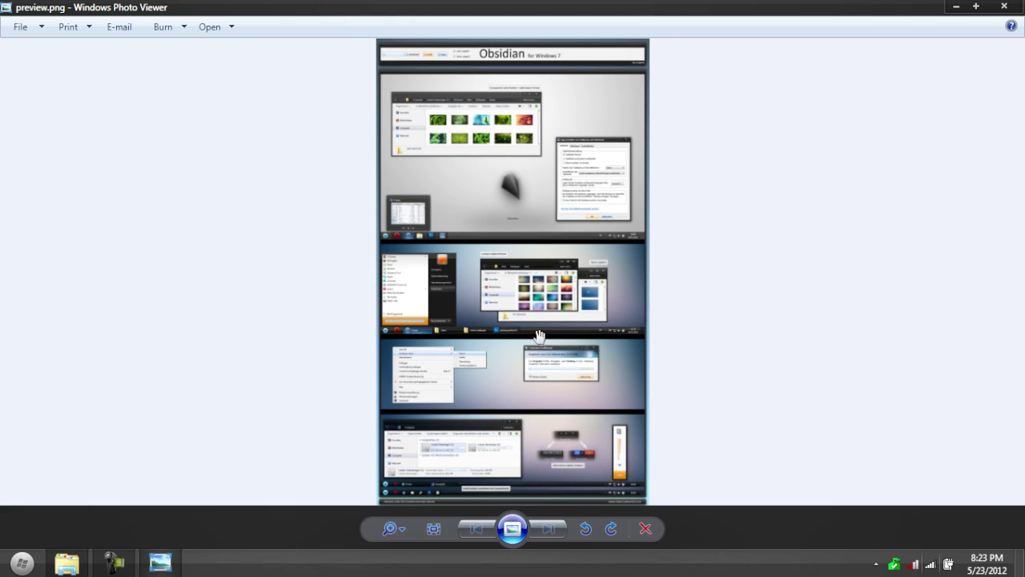
Zoom the Obsidian preview image in on its header
scroll(538, 338, up, 4)
scroll(525, 278, down, 5)
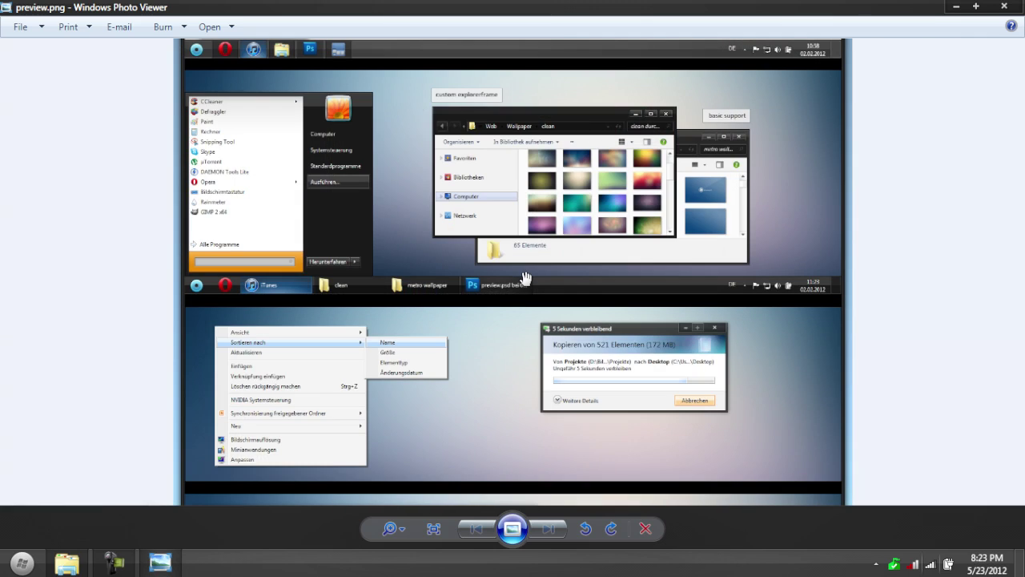
click(472, 532)
click(471, 533)
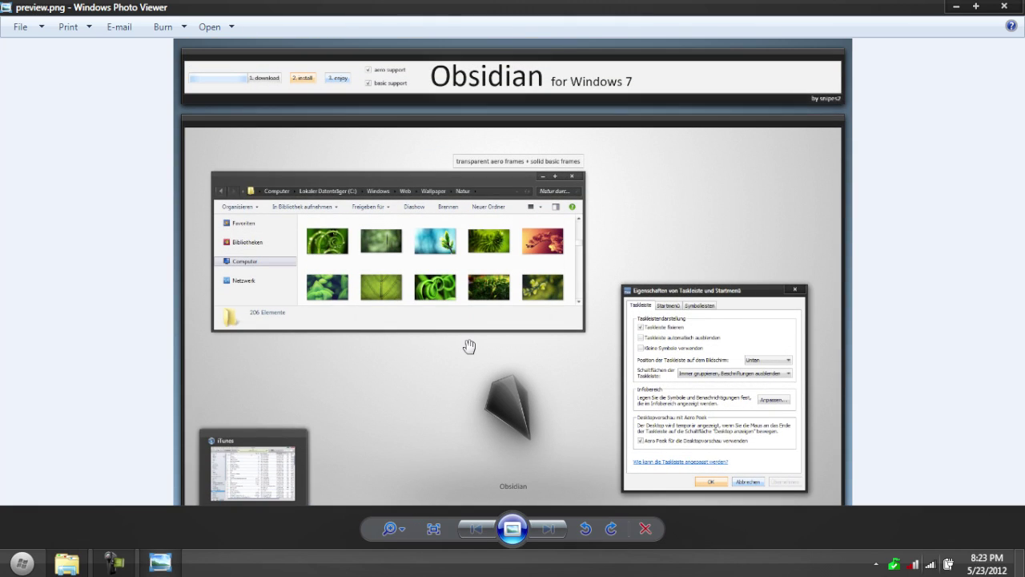
Pan the enlarged preview down to its footer, then close Photo Viewer
drag(499, 355, 521, 190)
drag(540, 396, 547, 40)
drag(553, 330, 562, 133)
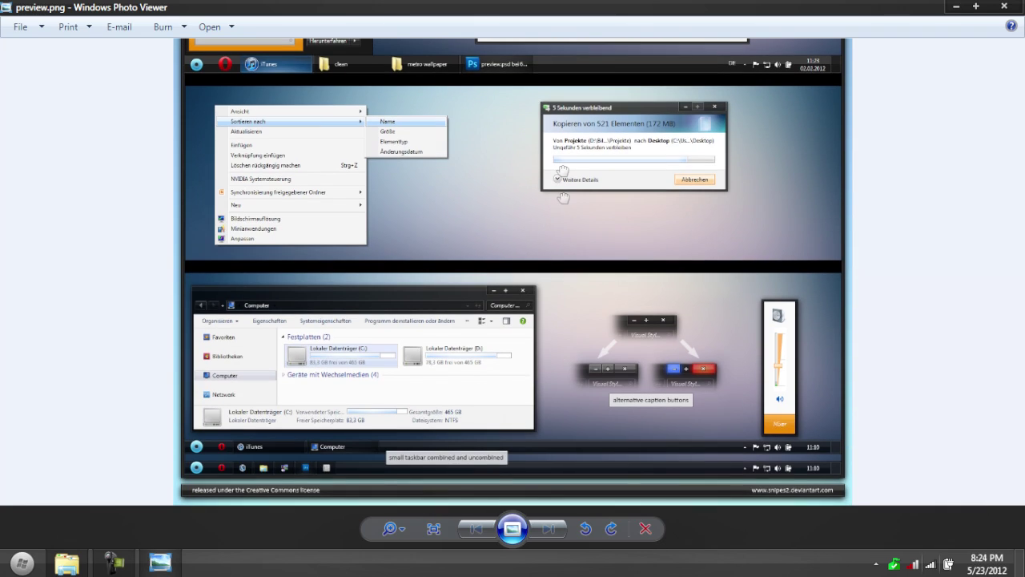
click(1004, 6)
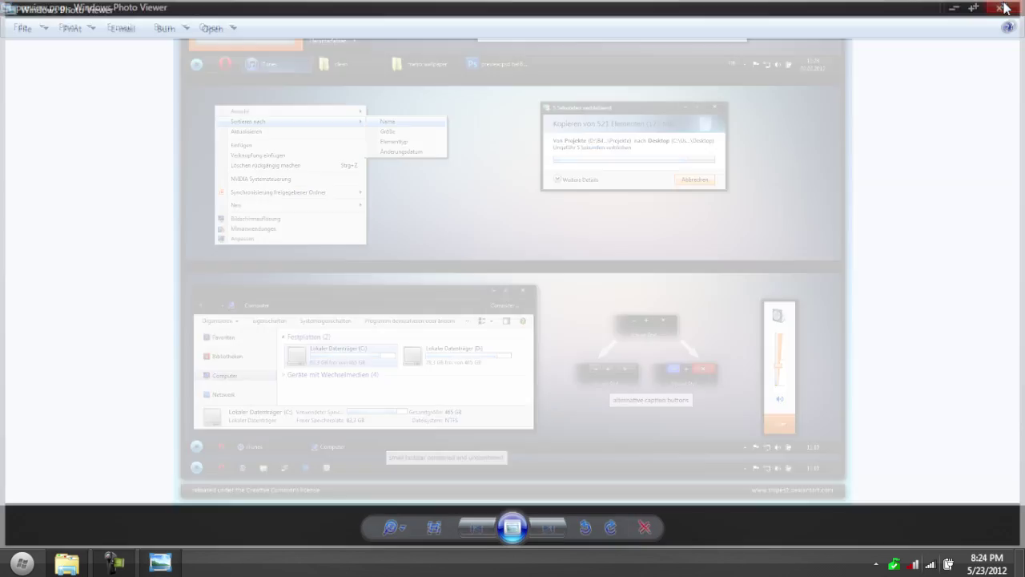
Open Documents from the Start menu, minimize the old window and centre the new one
click(20, 563)
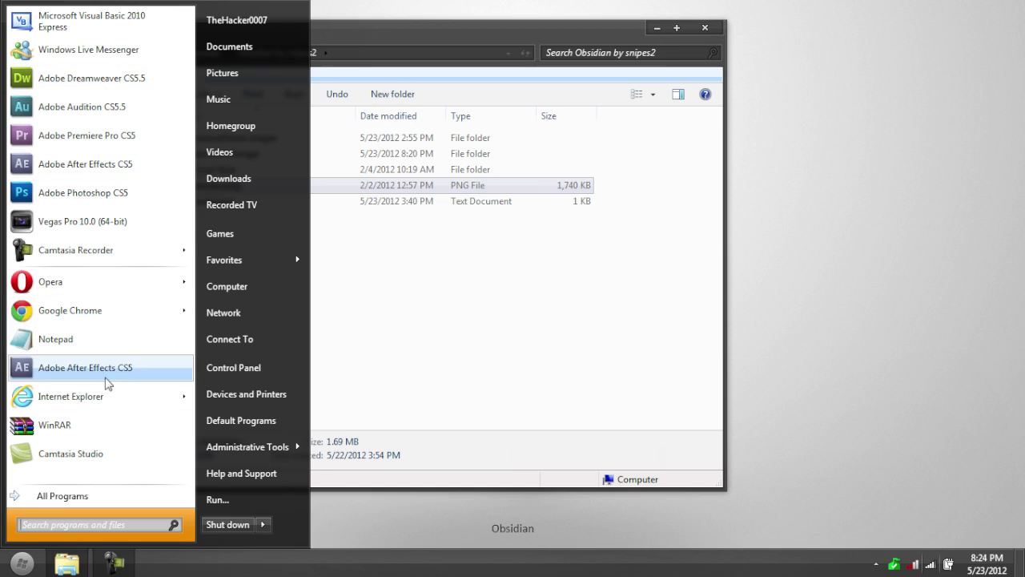
click(212, 48)
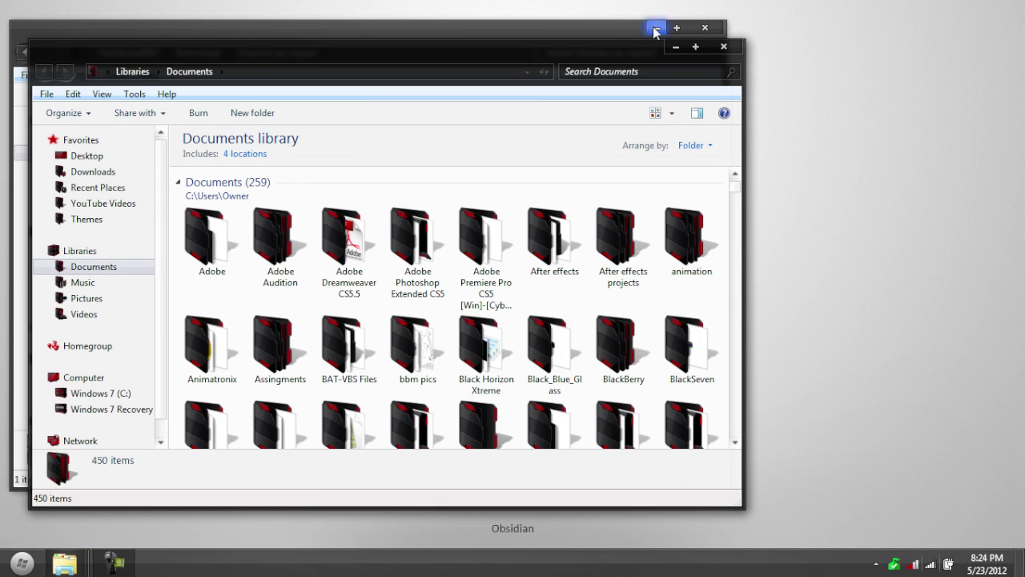
click(655, 30)
drag(507, 63, 602, 62)
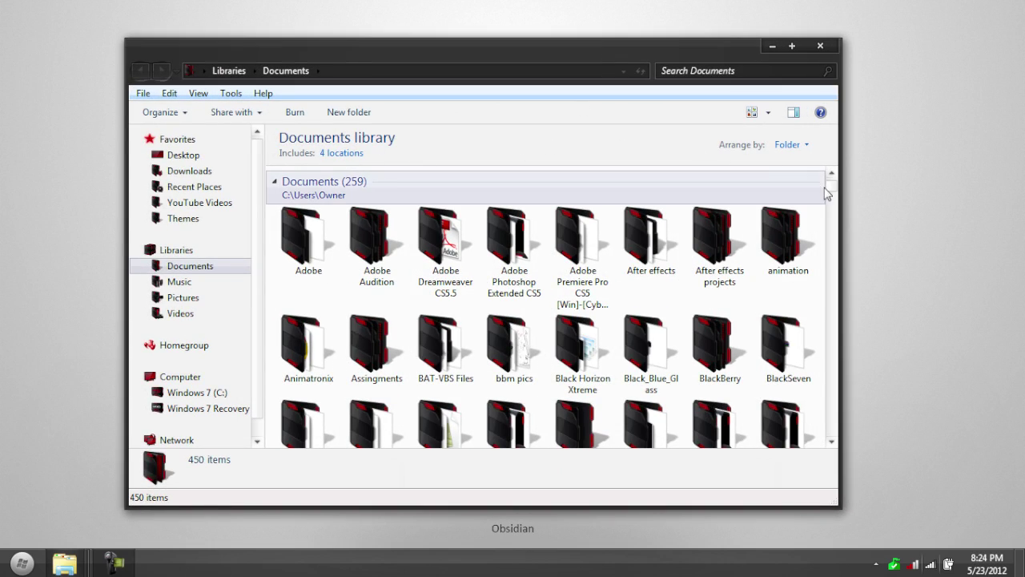
drag(831, 186, 835, 179)
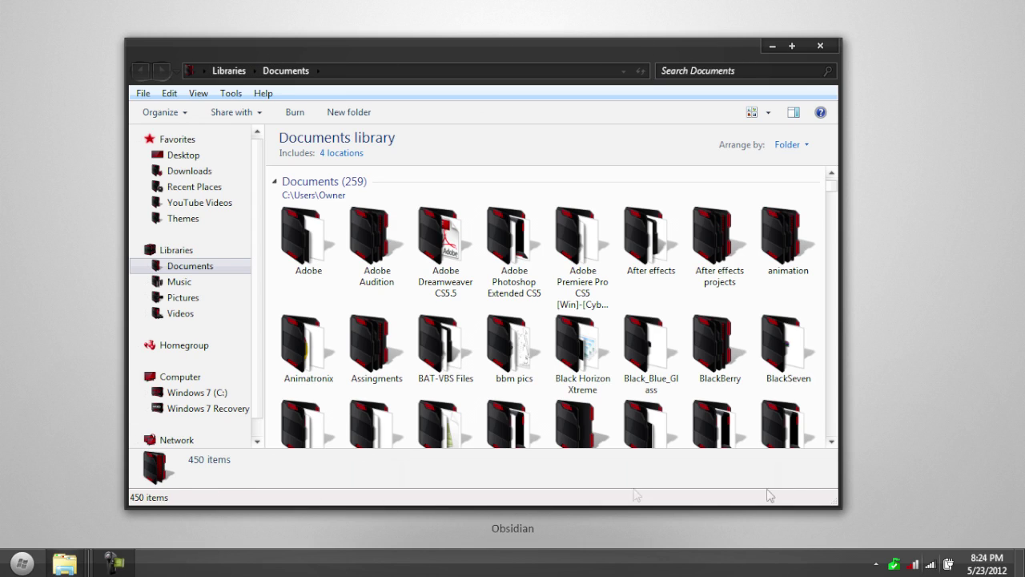
Check the volume popup and the date and time calendar, then dismiss them
click(913, 565)
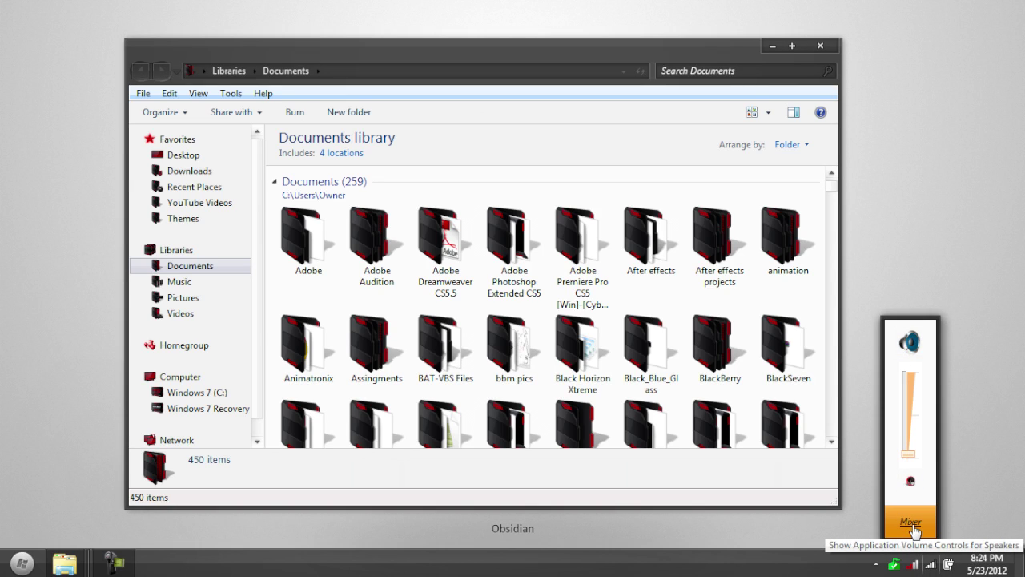
click(987, 565)
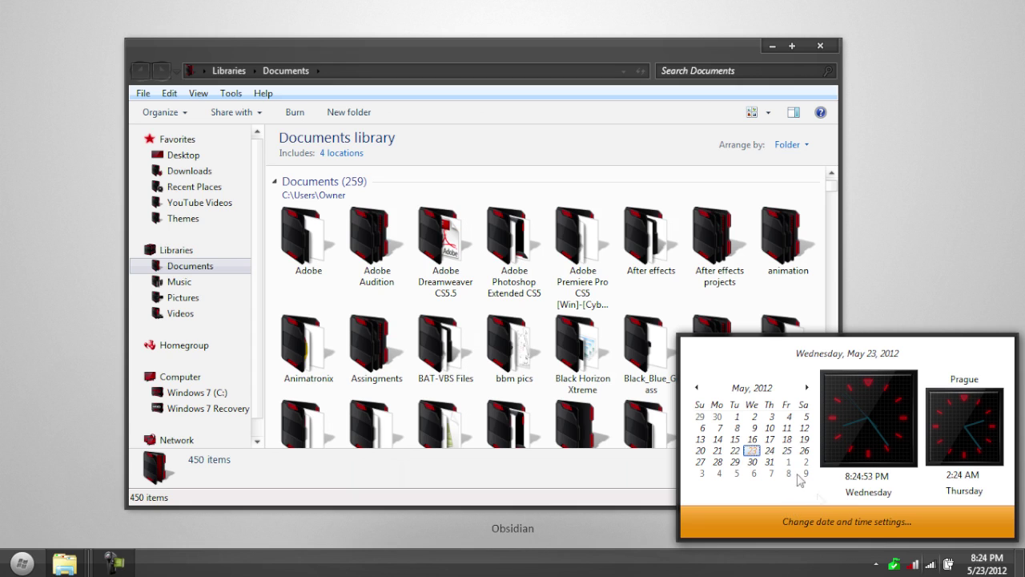
click(922, 242)
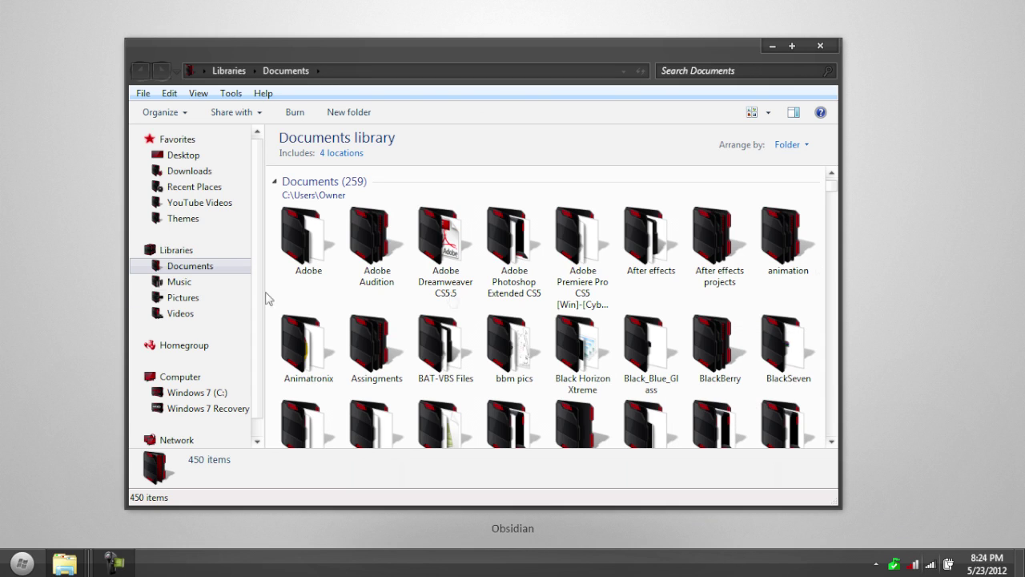
click(3, 565)
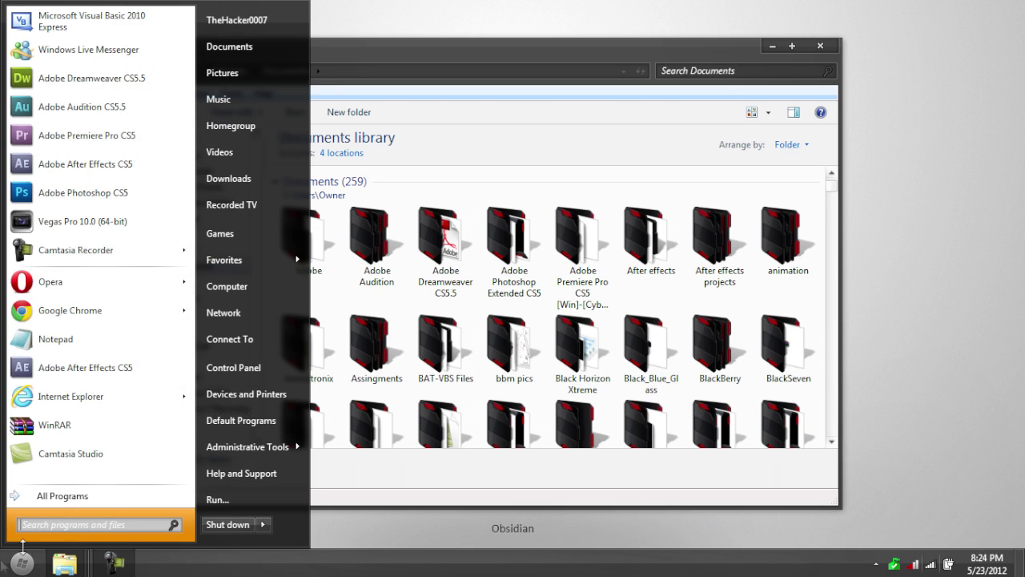
right_click(255, 293)
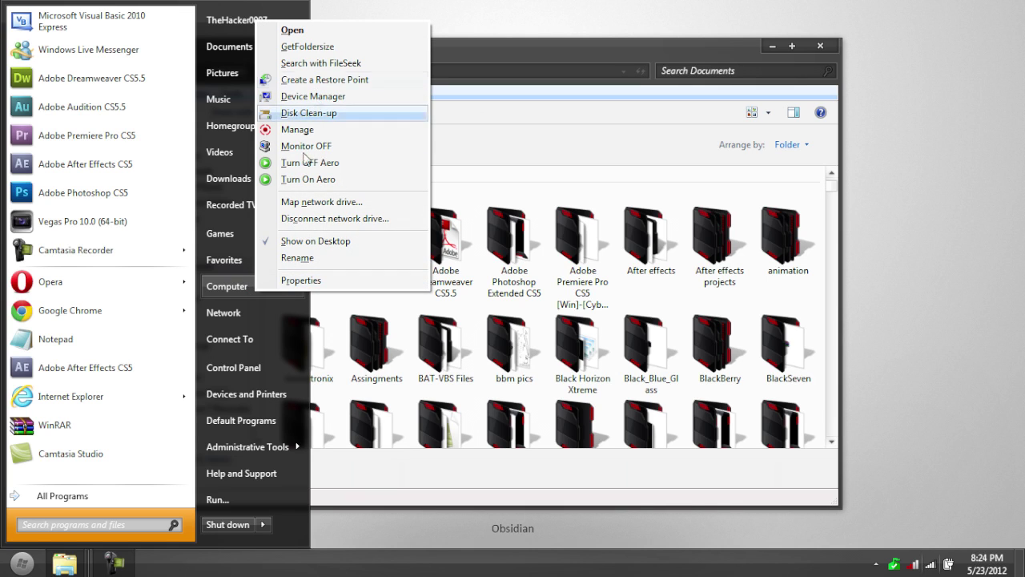
click(303, 282)
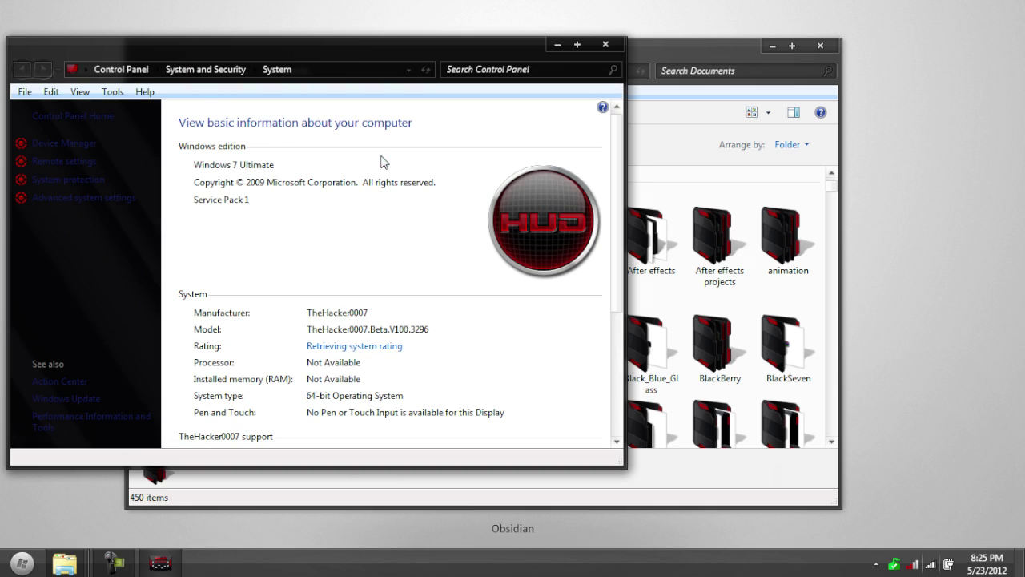
scroll(469, 248, down, 2)
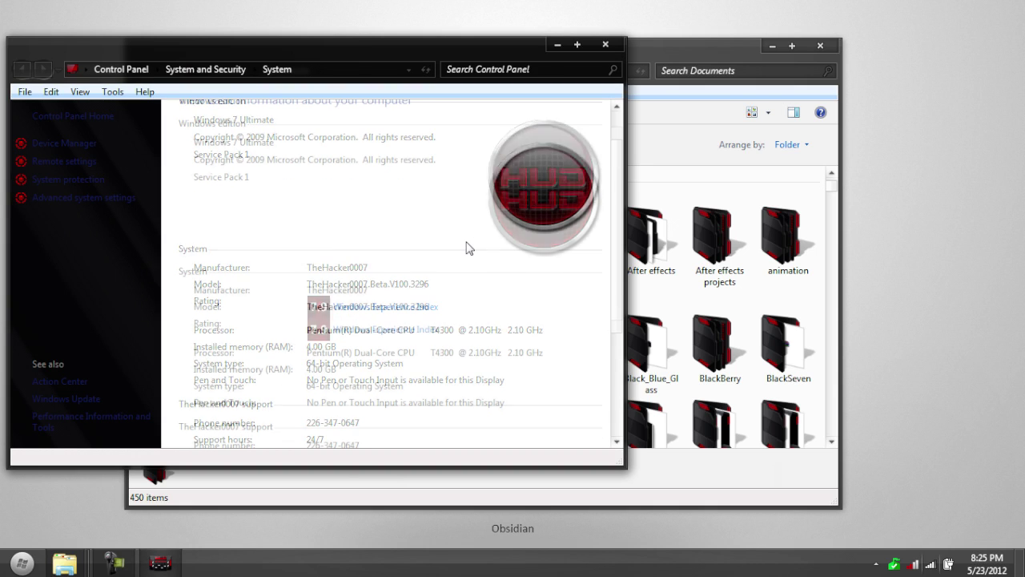
scroll(468, 247, up, 2)
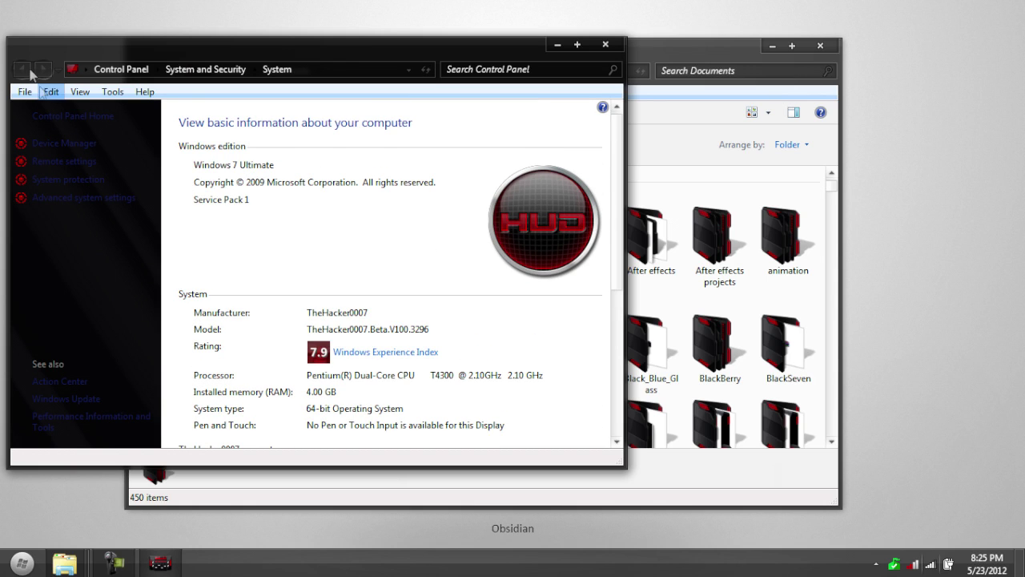
click(604, 47)
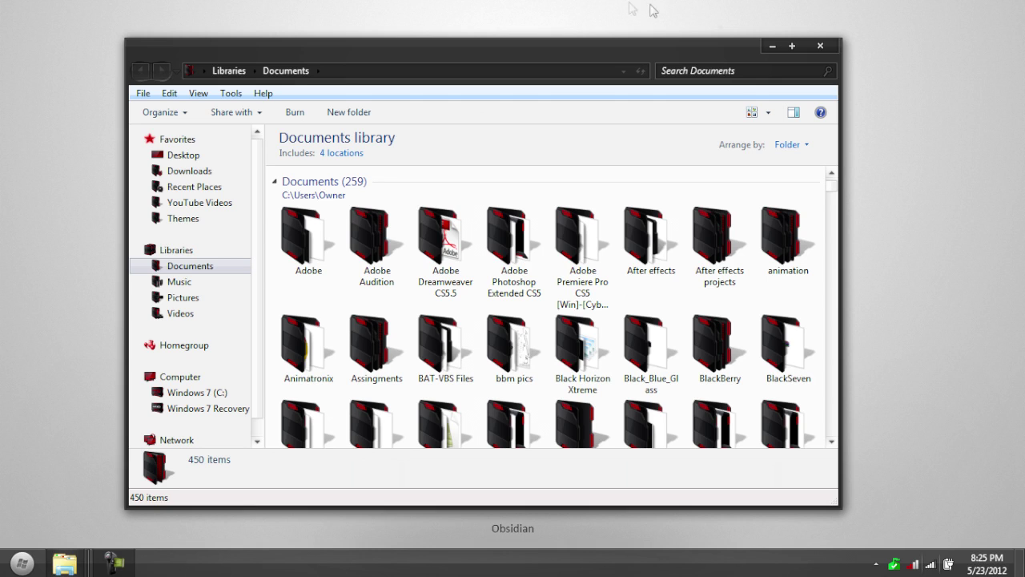
Close Documents, return to the Obsidian folder and open drive C: in a new window
click(820, 45)
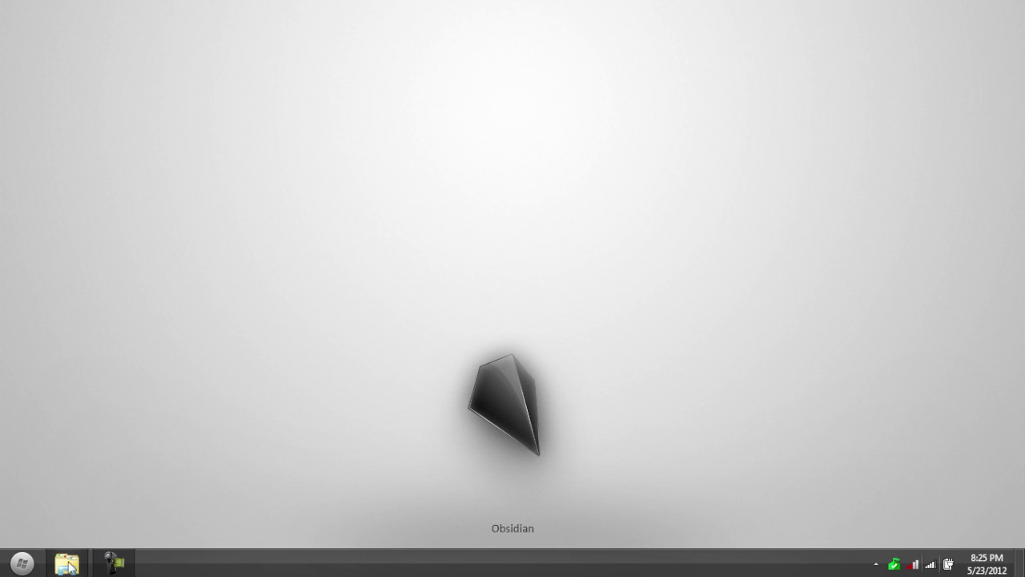
click(69, 564)
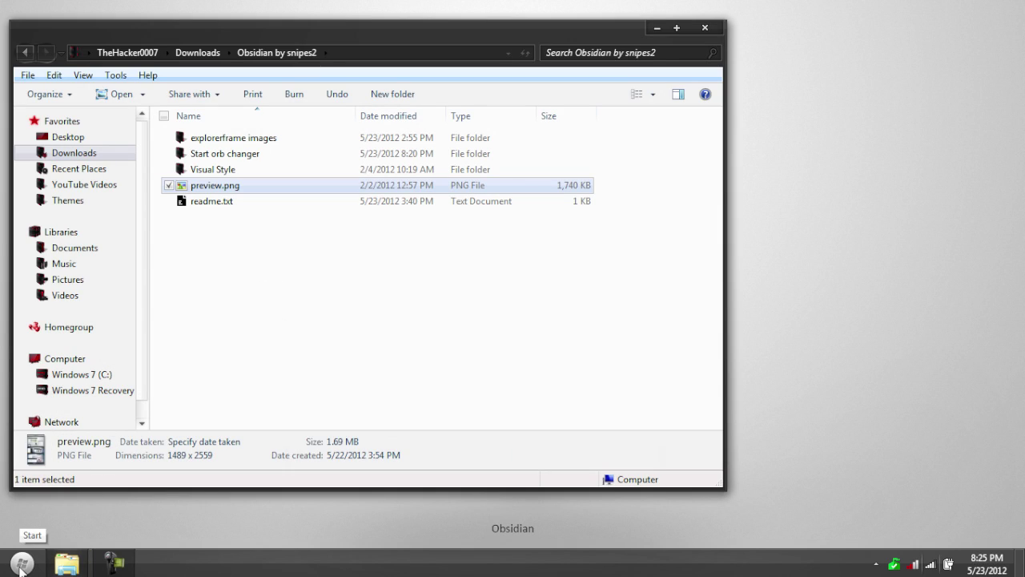
click(247, 360)
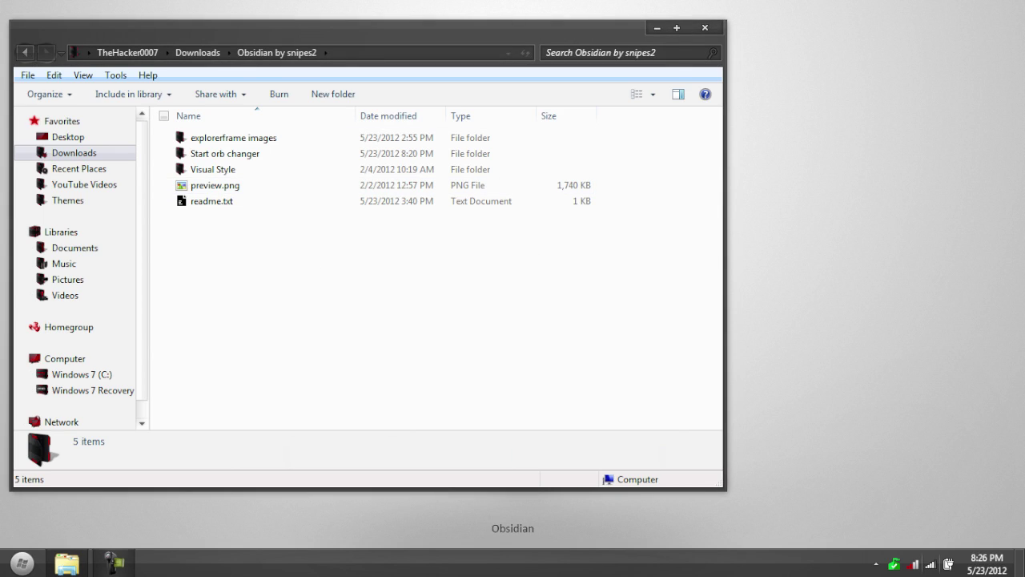
right_click(102, 380)
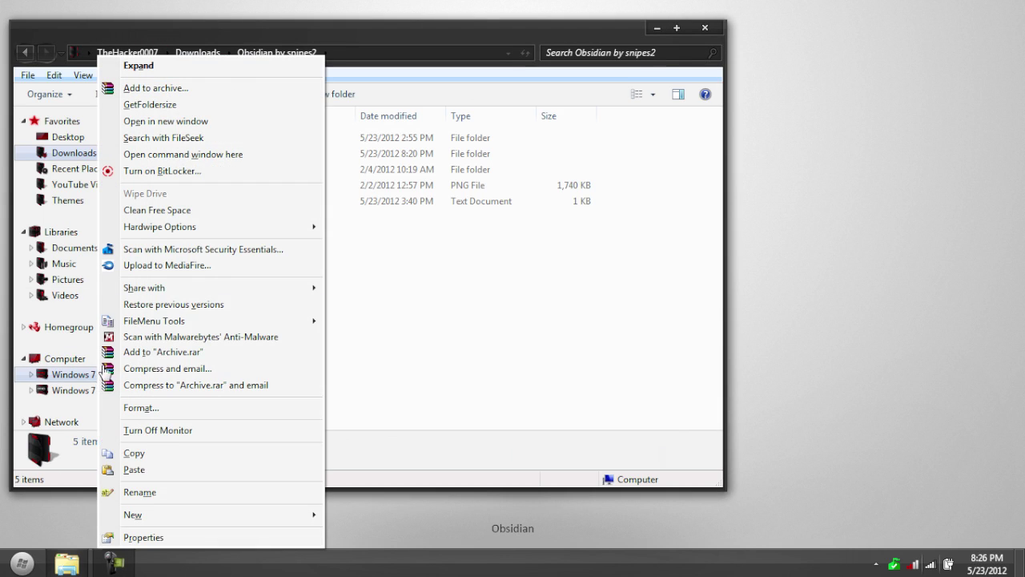
click(206, 119)
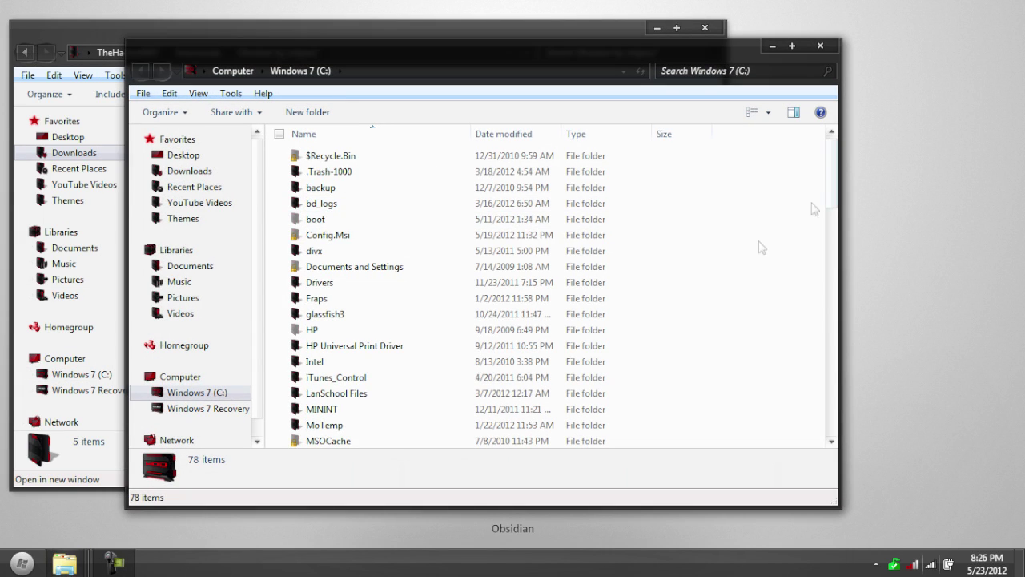
Browse to C:\Windows\Resources\Themes and snap that window to the right half
scroll(709, 212, down, 4)
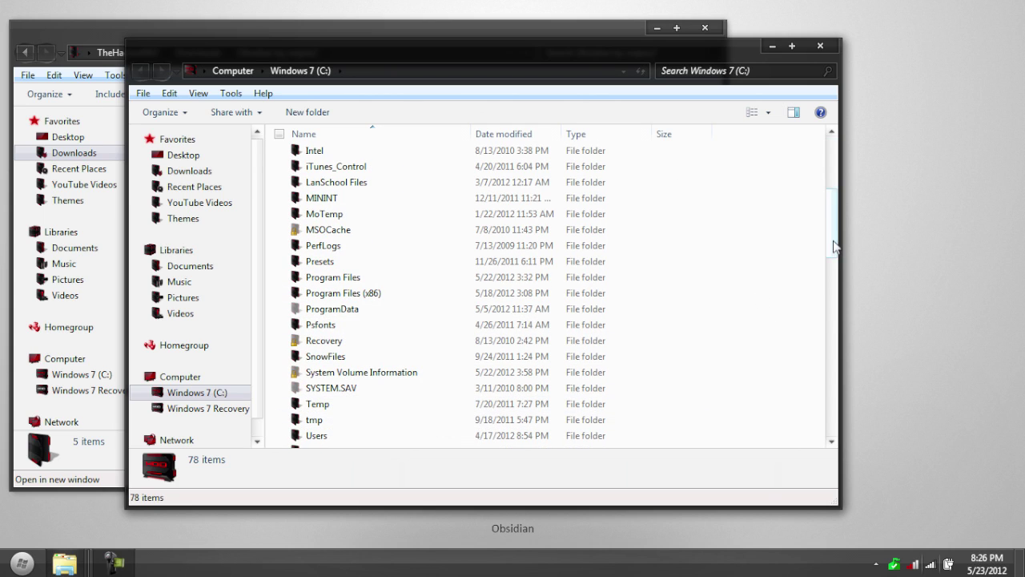
drag(834, 242, 833, 267)
double_click(504, 385)
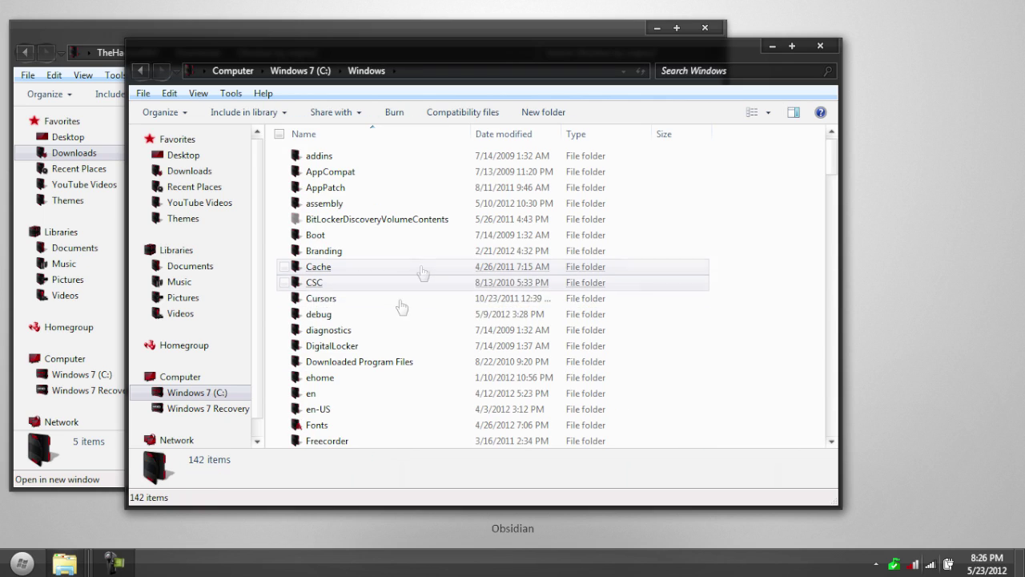
key(r)
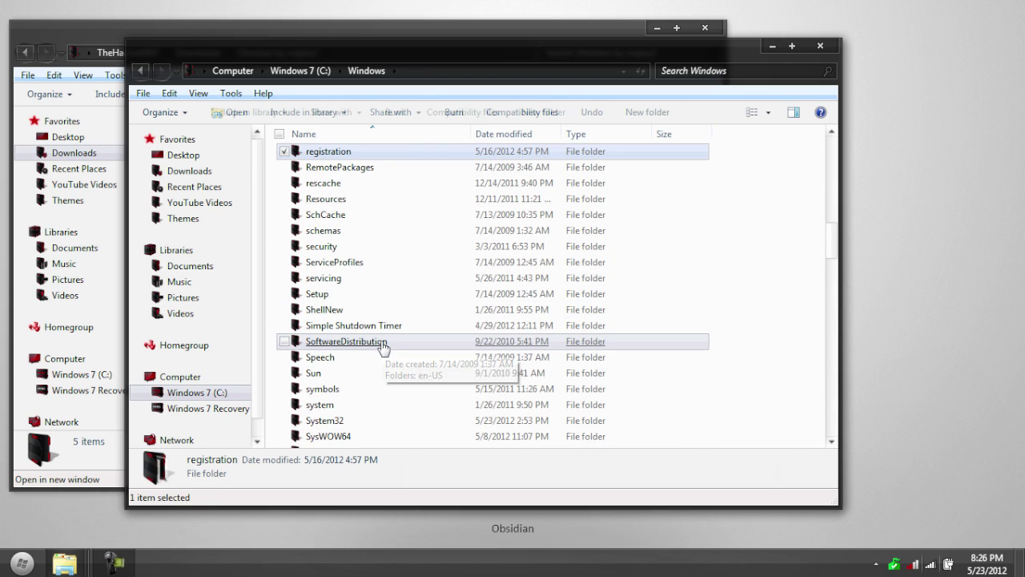
double_click(349, 200)
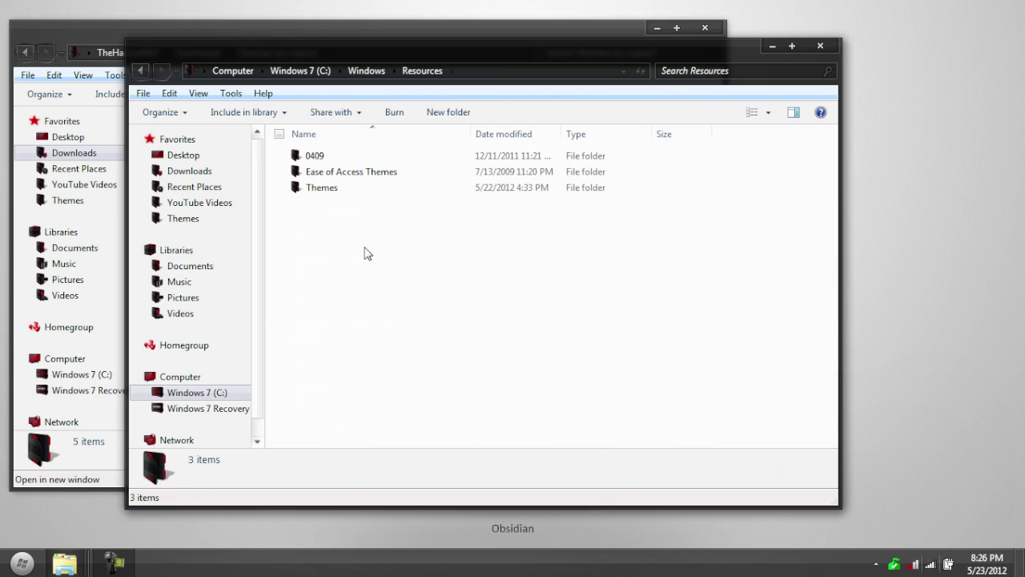
double_click(339, 193)
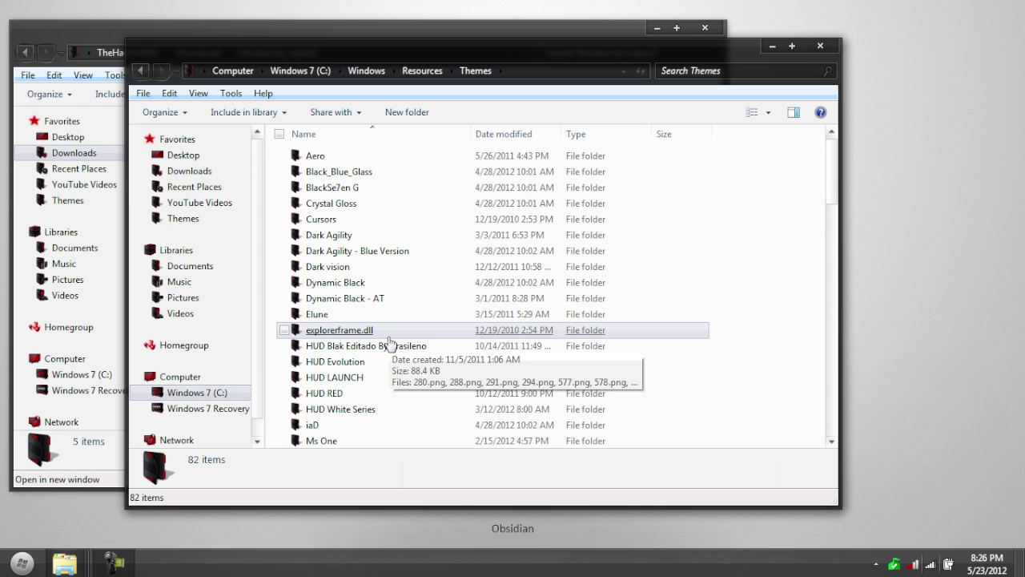
key(super+Right)
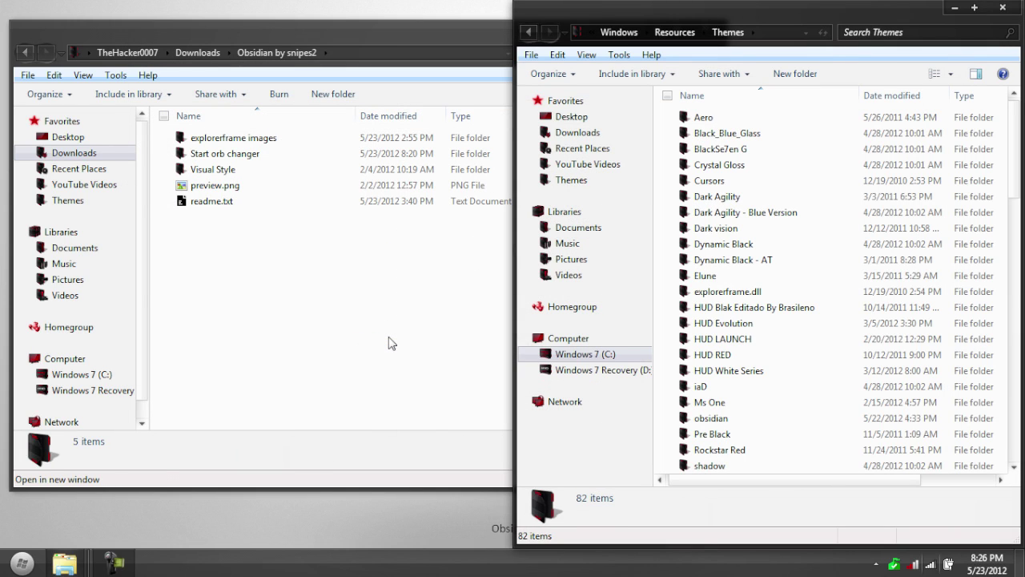
Snap the Obsidian download window to the left half and open its Visual Style folder
key(super+Left)
key(super+Right)
key(super+Left)
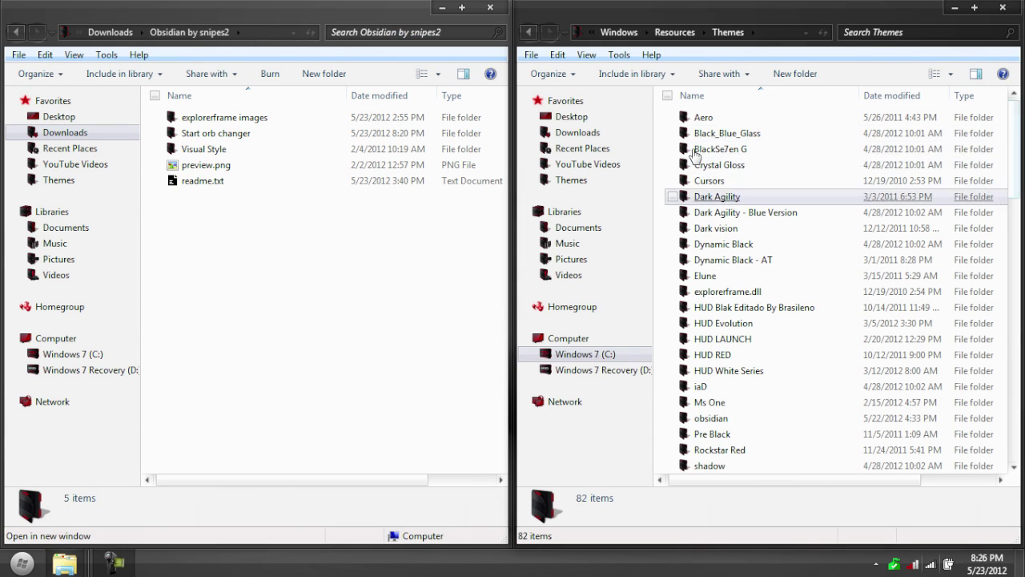
click(296, 356)
double_click(208, 154)
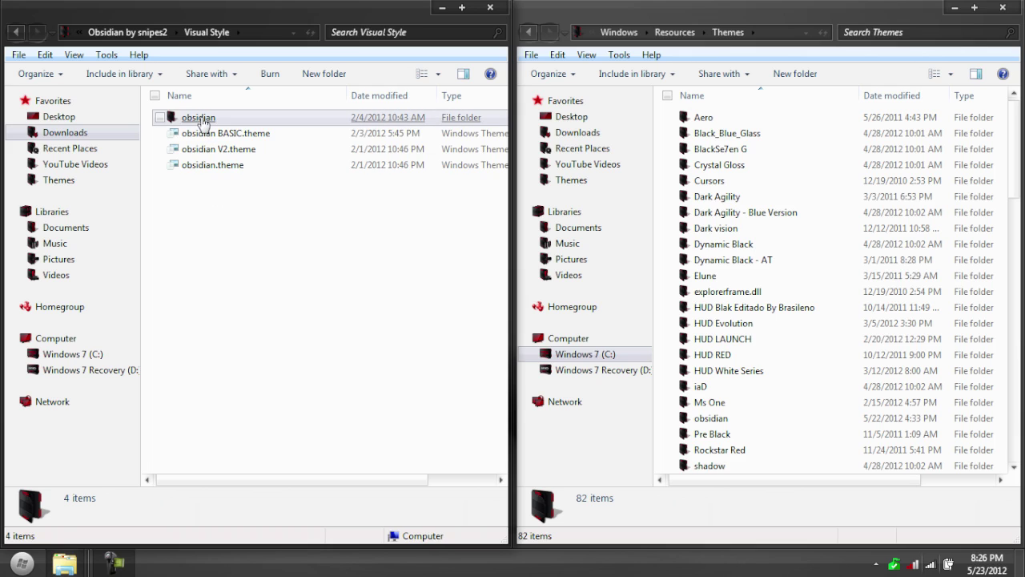
Drag the obsidian folder onto Themes and decline merging with the existing folder
drag(200, 119, 663, 205)
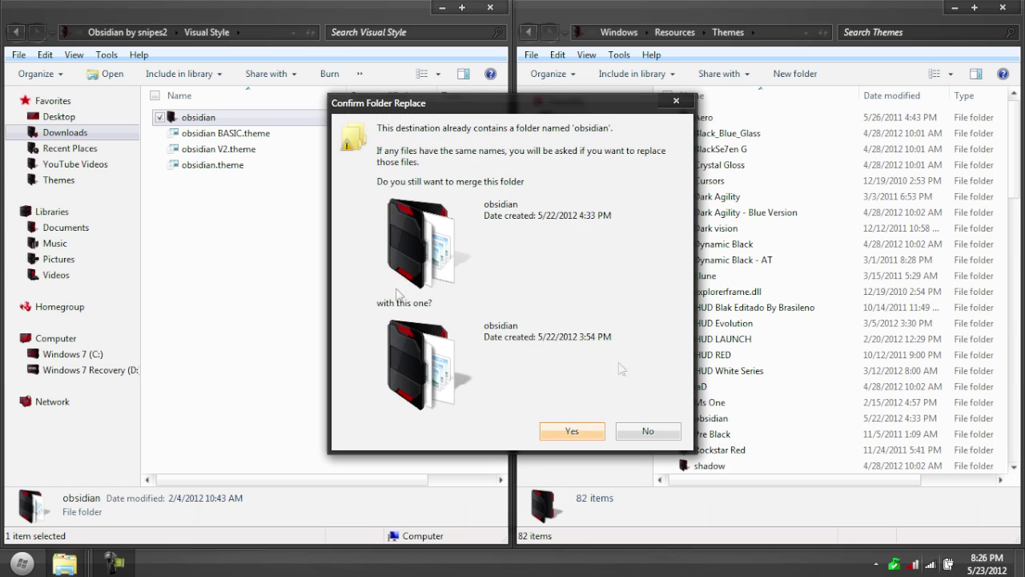
click(652, 431)
click(382, 340)
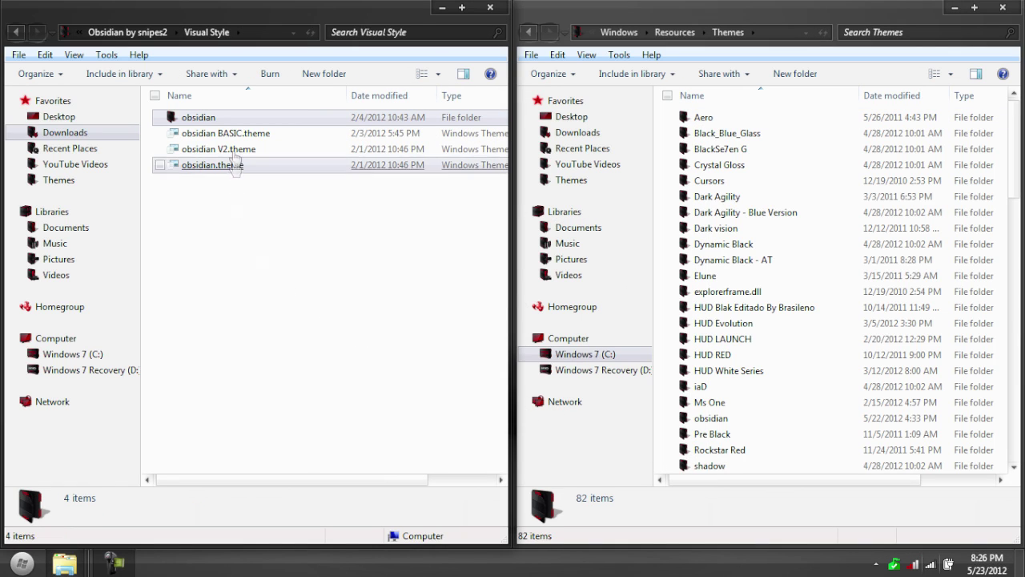
mouse_move(280, 228)
mouse_down()
mouse_move(225, 154)
mouse_move(272, 245)
mouse_up()
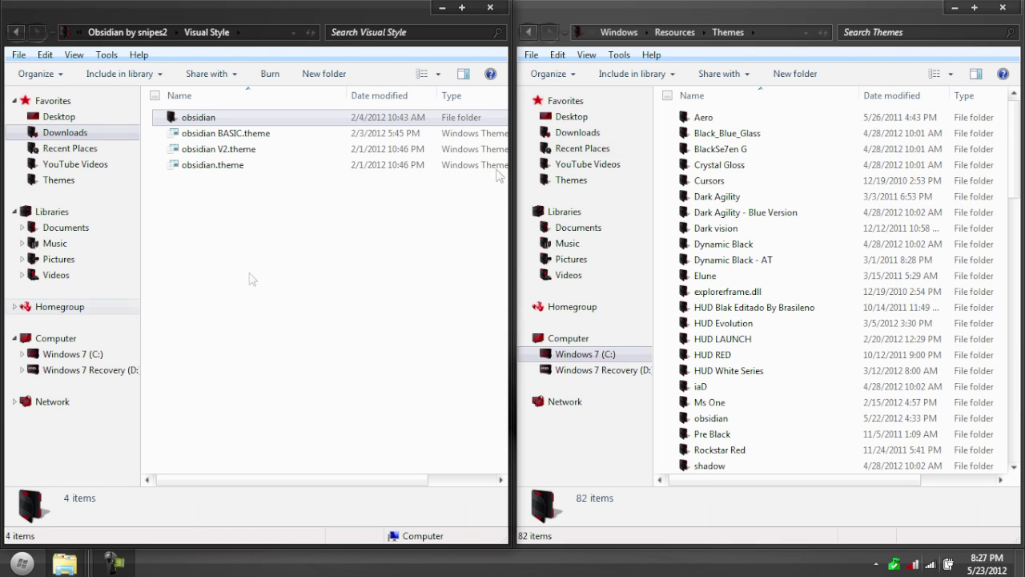
Close the Themes window and go back up to the Obsidian by snipes2 folder
click(997, 10)
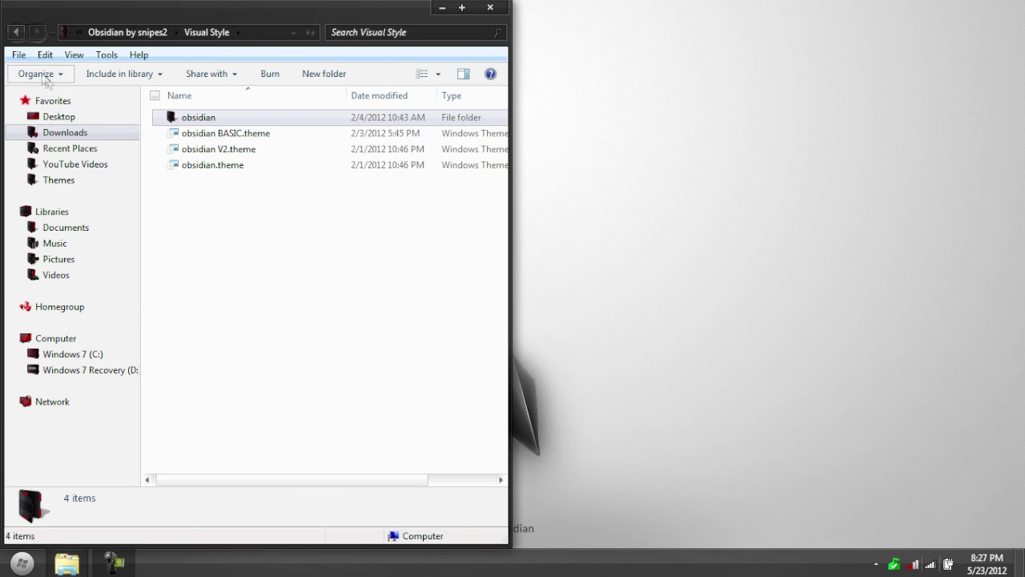
scroll(103, 32, right, 3)
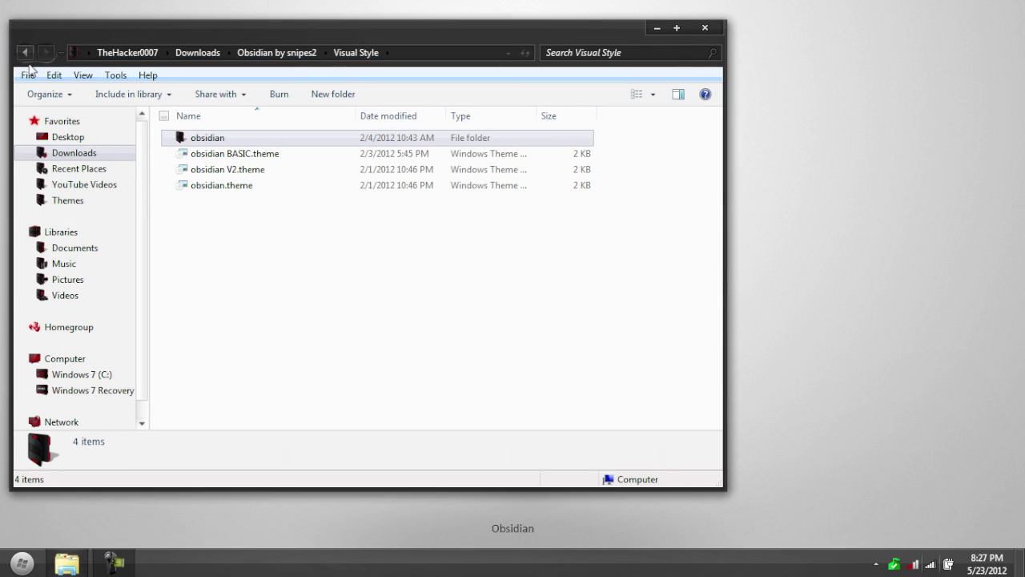
click(248, 52)
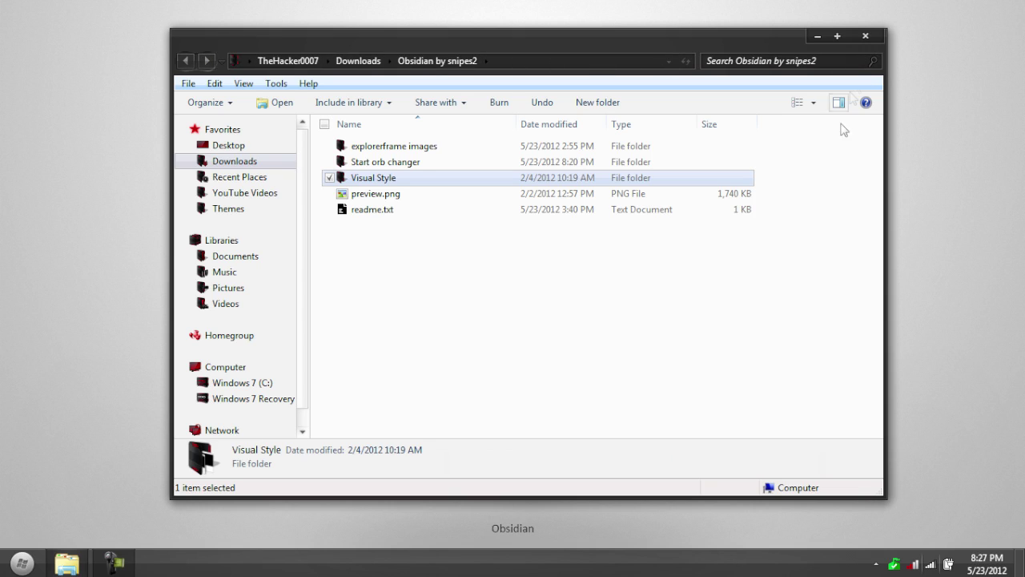
Launch the Navigation Buttons Customizer from the explorerframe images folder
double_click(394, 155)
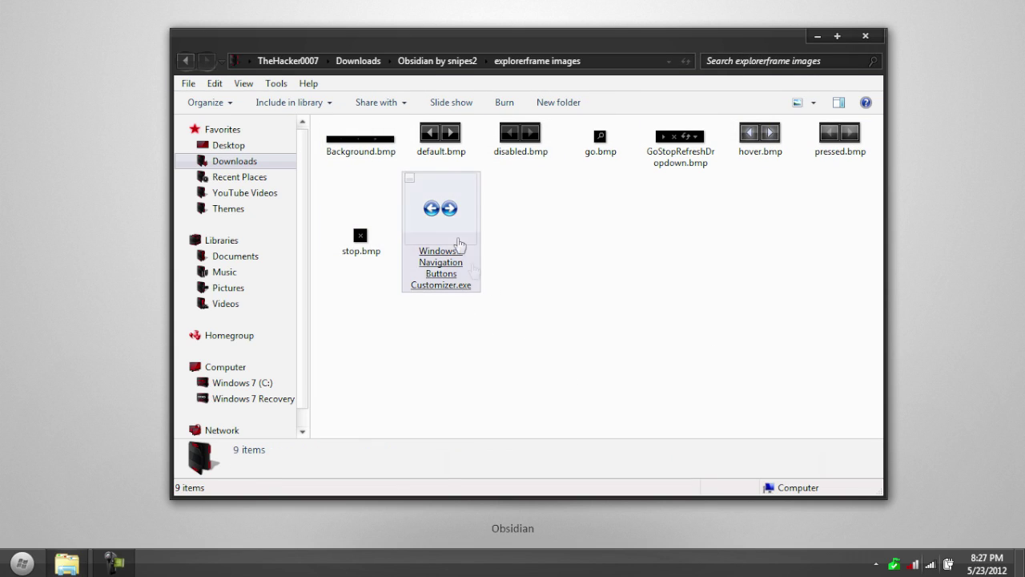
mouse_move(468, 226)
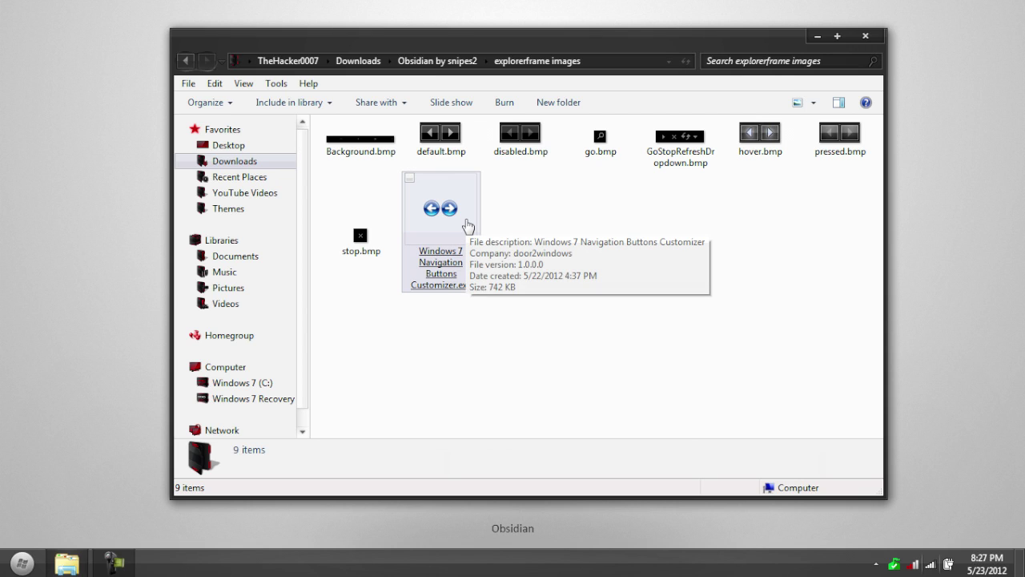
double_click(467, 226)
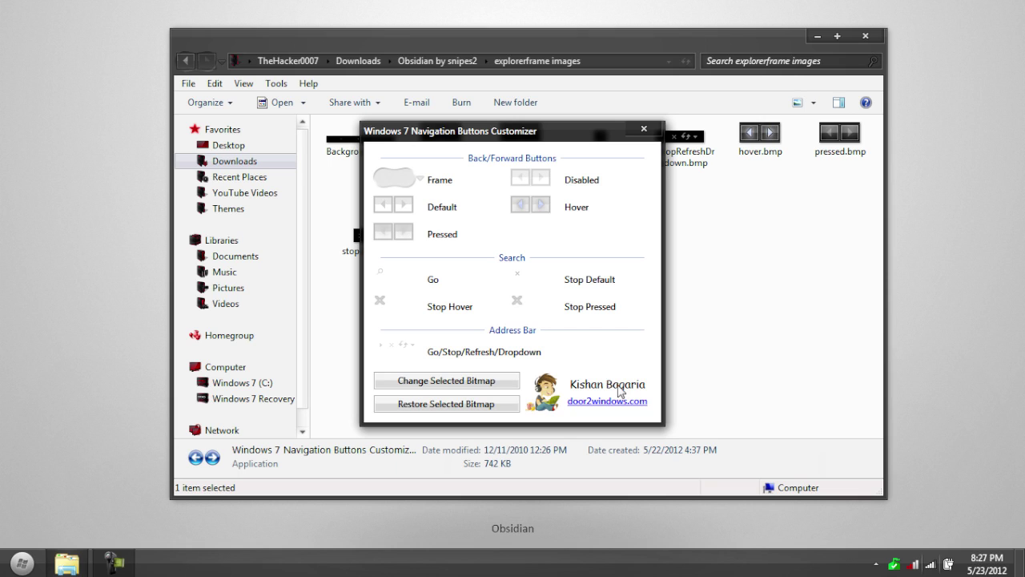
drag(497, 132, 678, 209)
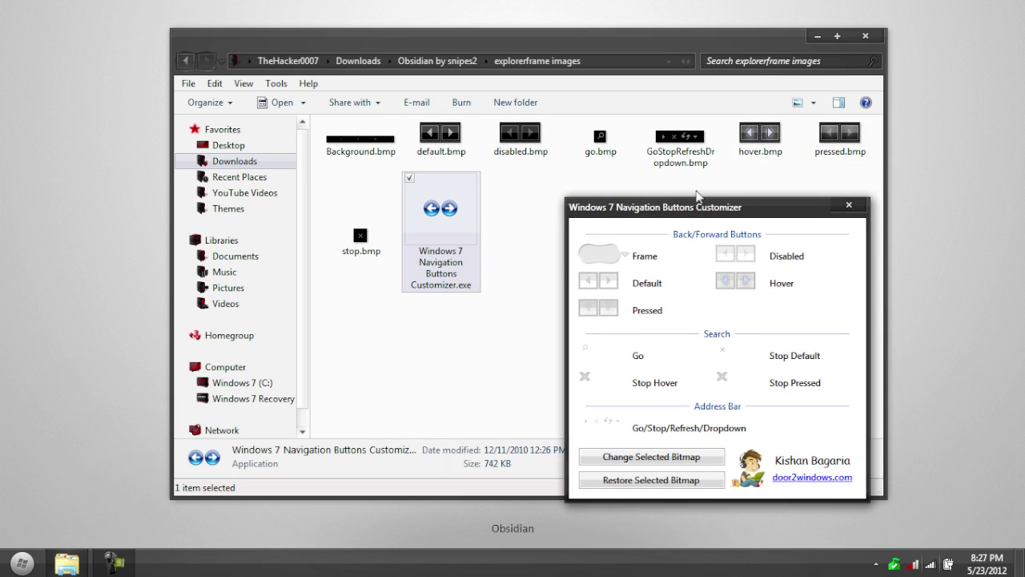
Replace the Default back/forward button bitmap with default.bmp
click(613, 286)
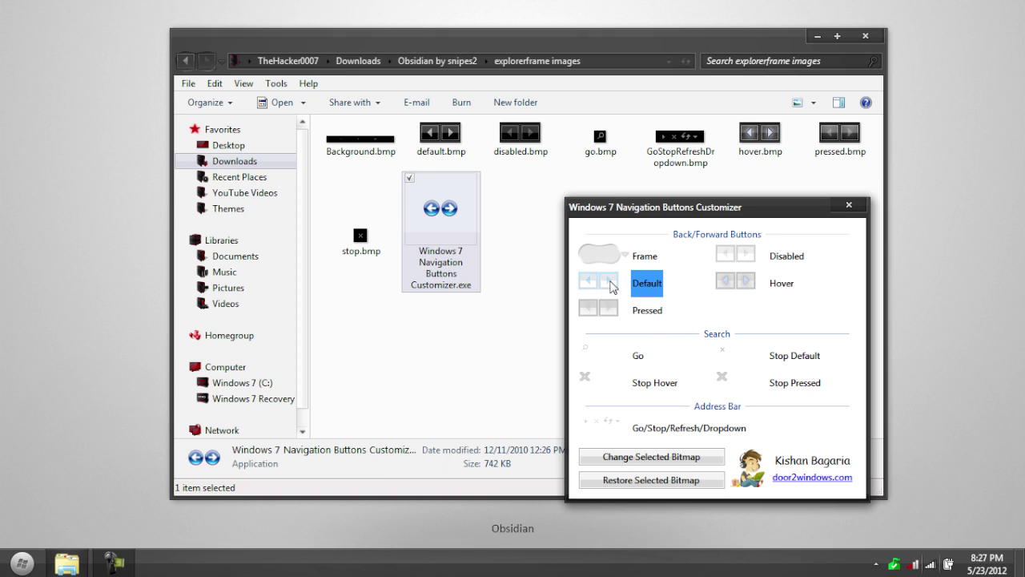
click(663, 463)
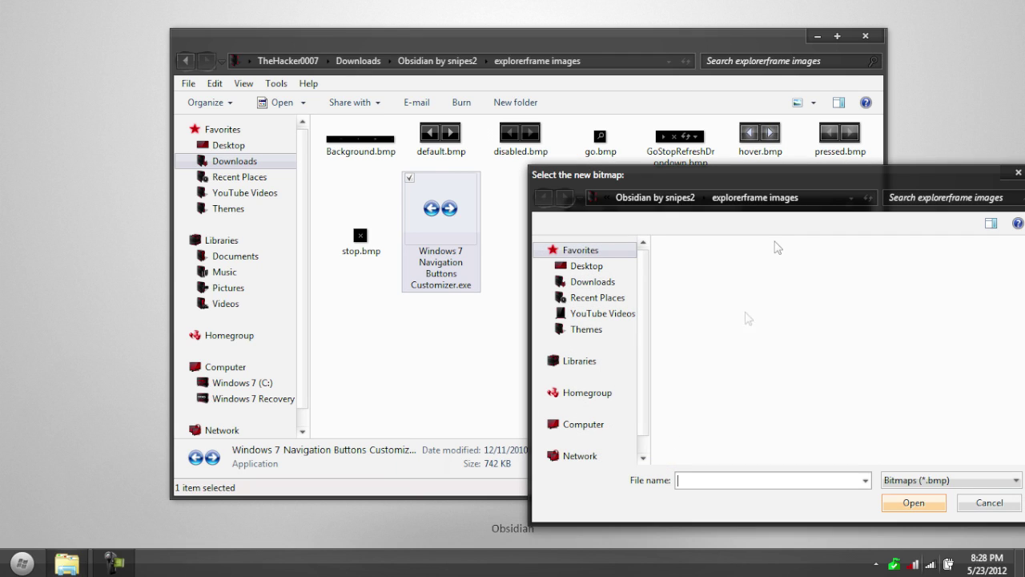
drag(778, 178, 575, 161)
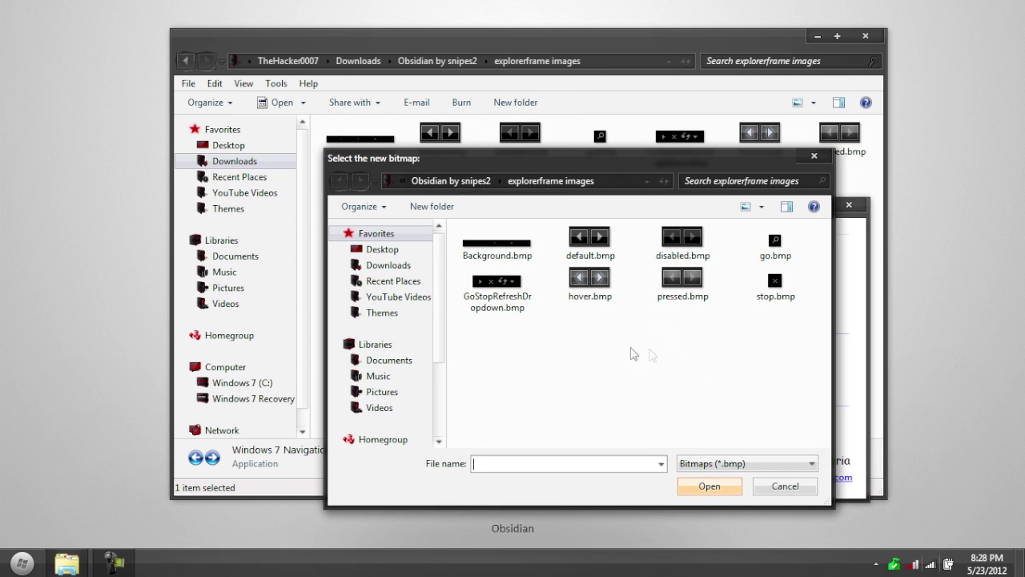
drag(576, 163, 298, 161)
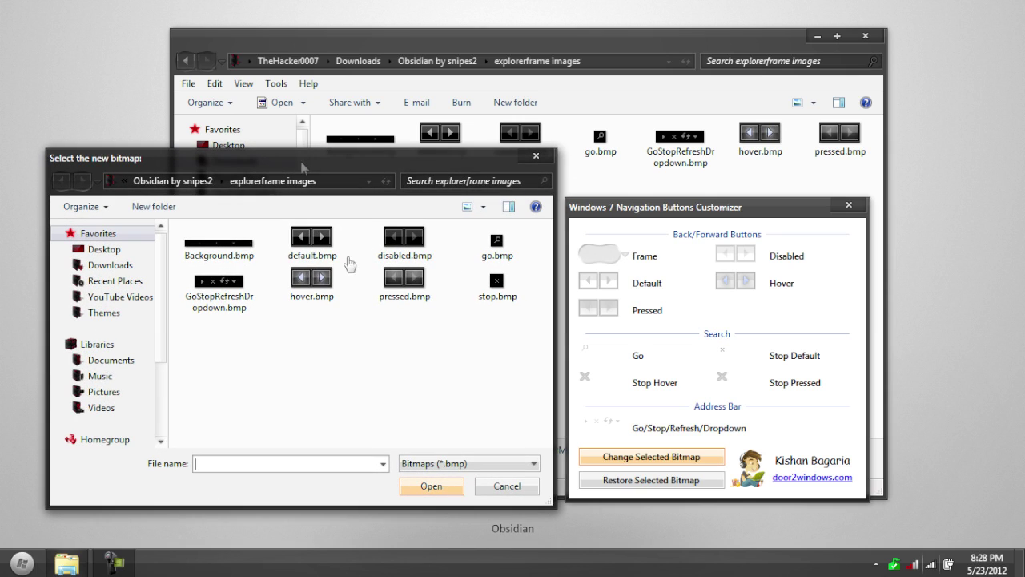
click(503, 488)
click(647, 289)
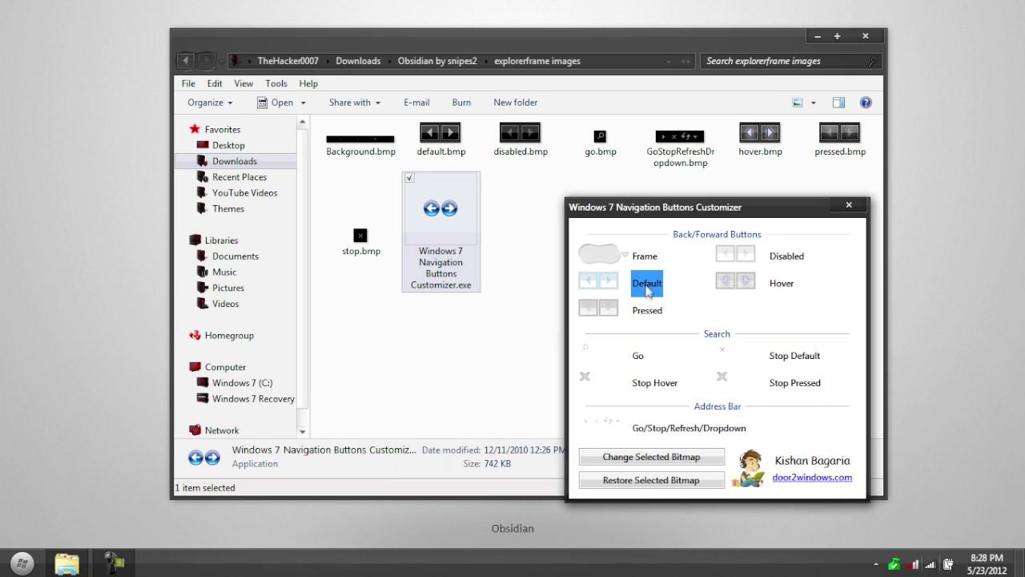
click(686, 457)
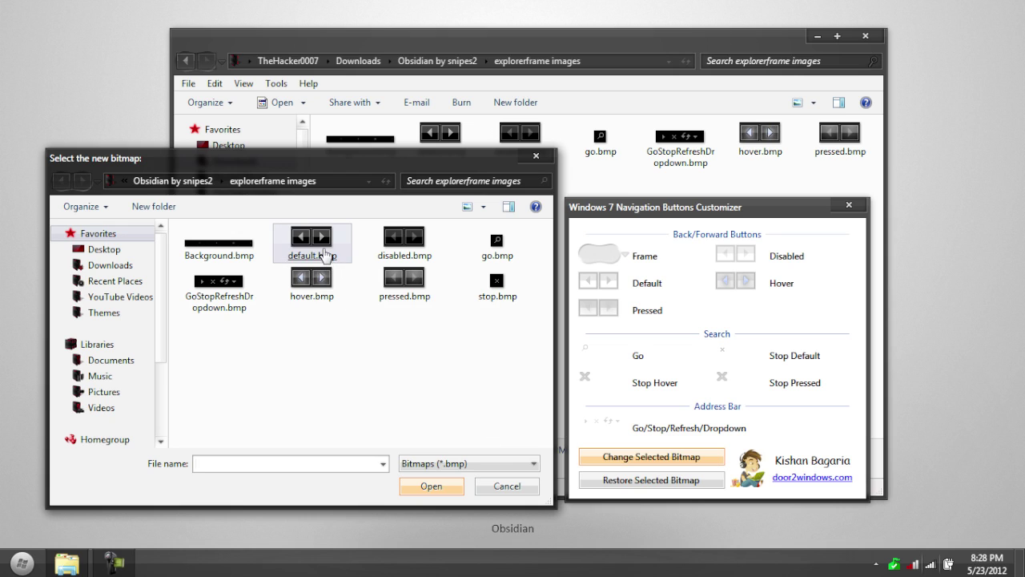
double_click(324, 254)
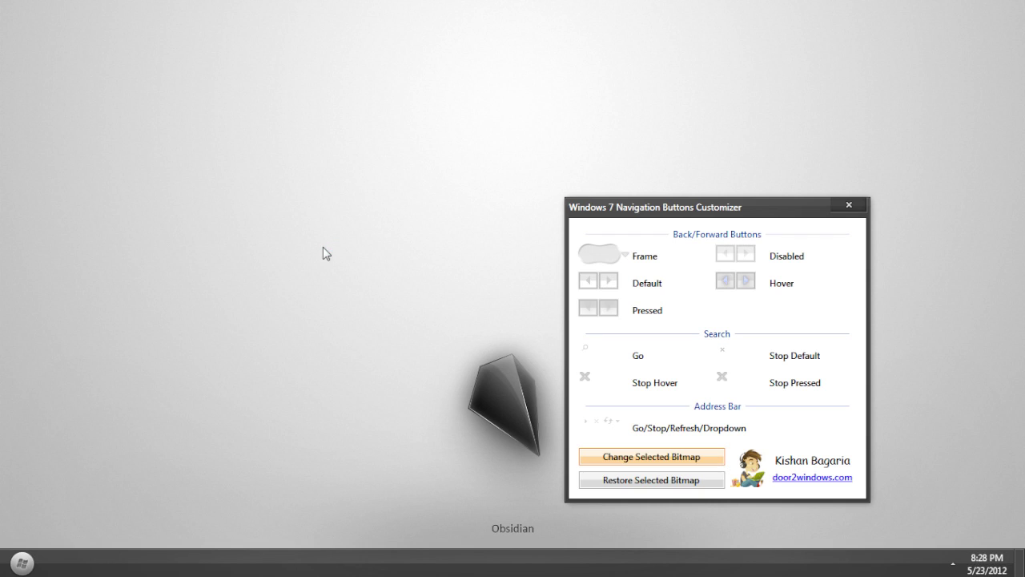
Open a Computer window, cancel changing the Go/Stop/Refresh bitmap, and close the customizer
key(super+e)
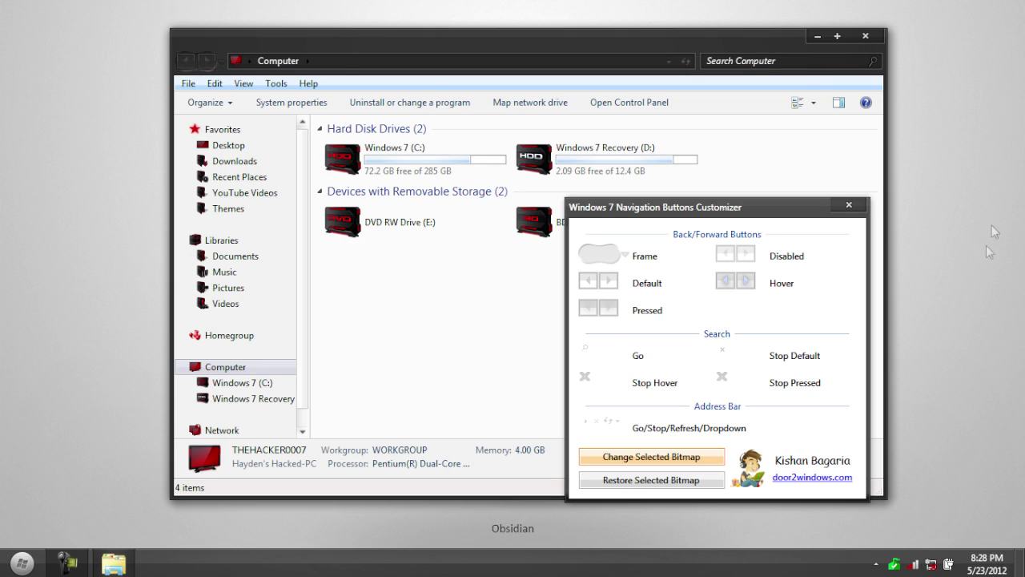
click(722, 433)
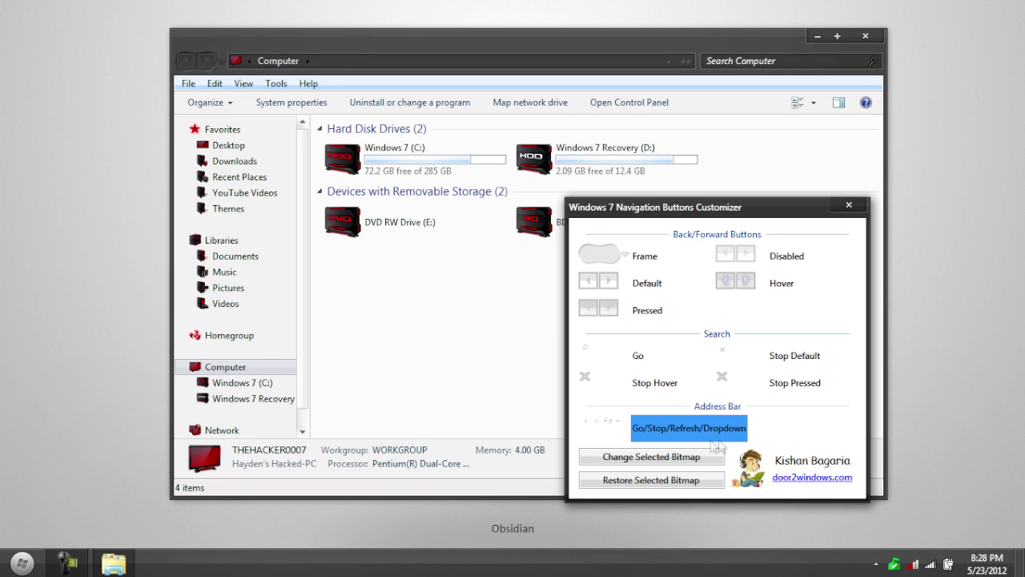
click(702, 458)
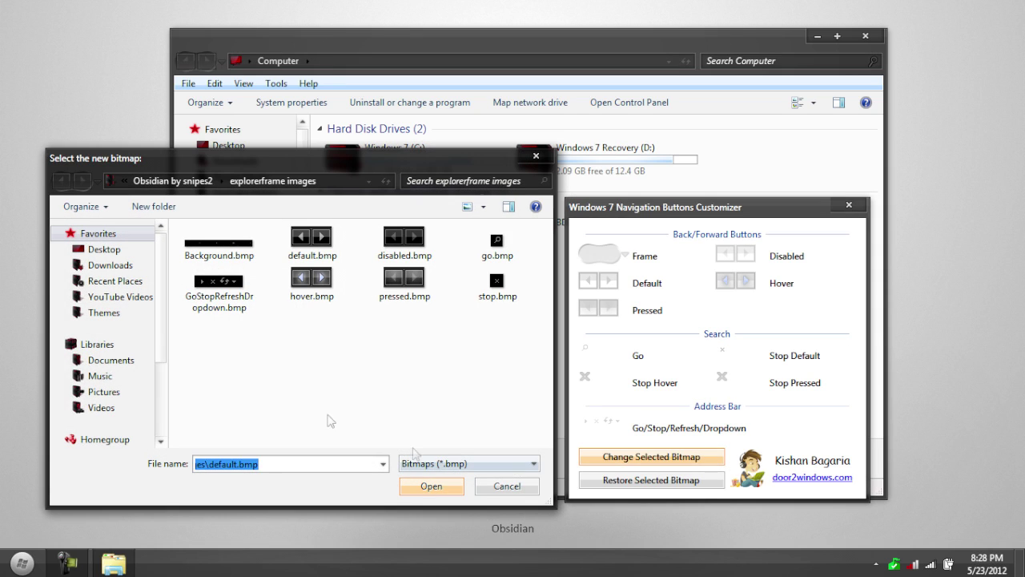
click(214, 295)
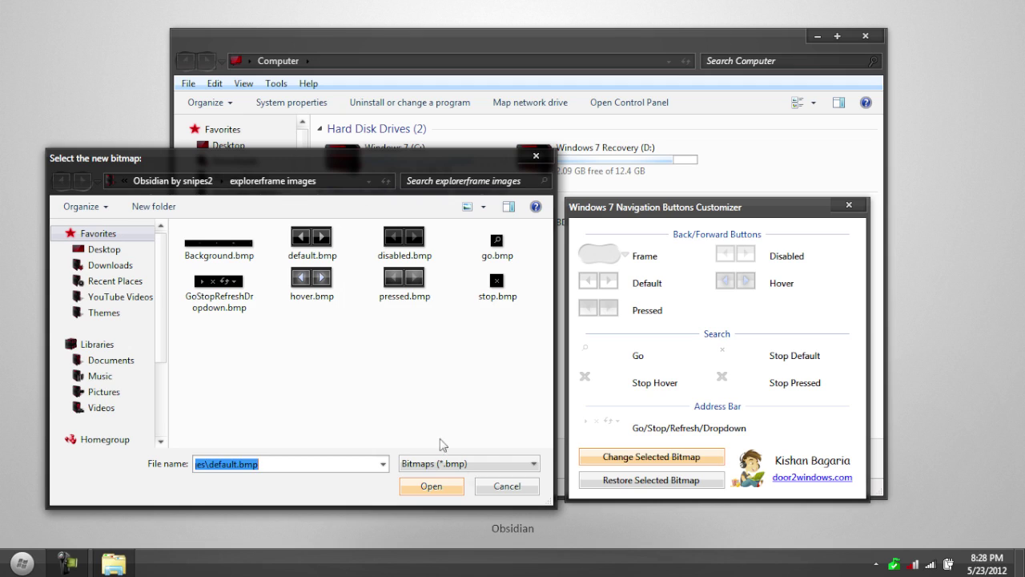
click(507, 486)
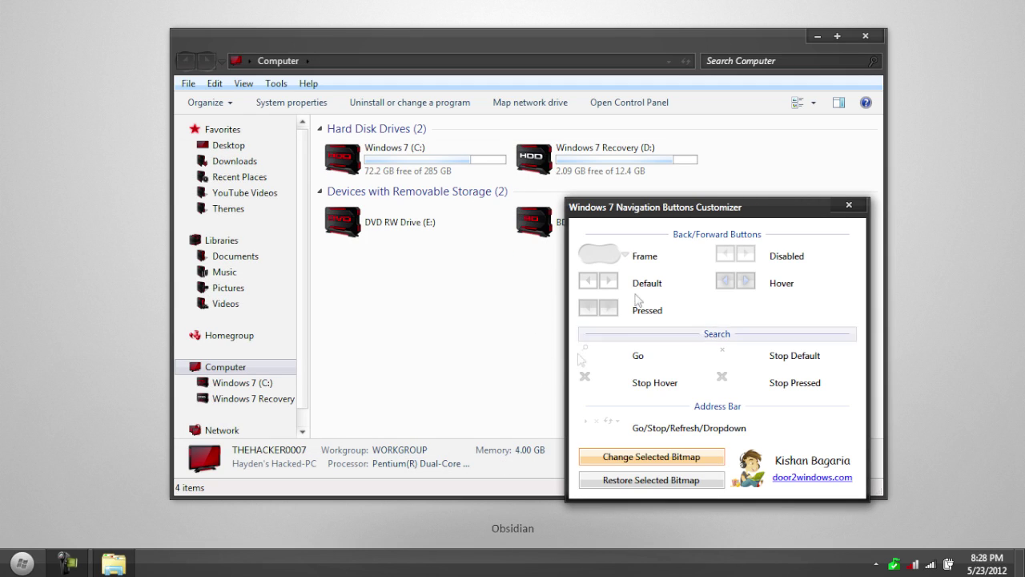
click(849, 205)
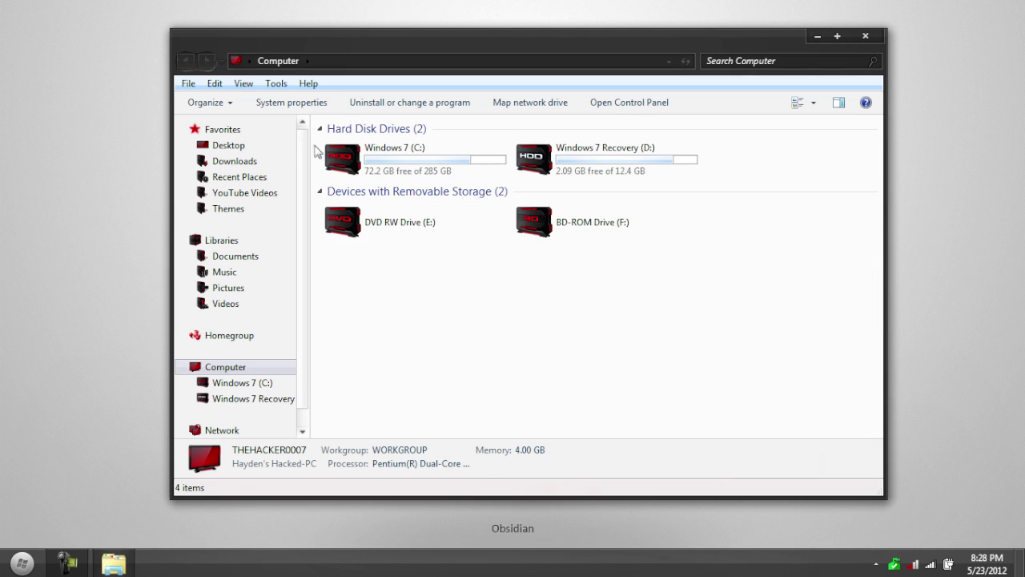
Browse Downloads › Obsidian by snipes2 › Start orb changer › 10 Sample Orbs
click(254, 164)
double_click(606, 167)
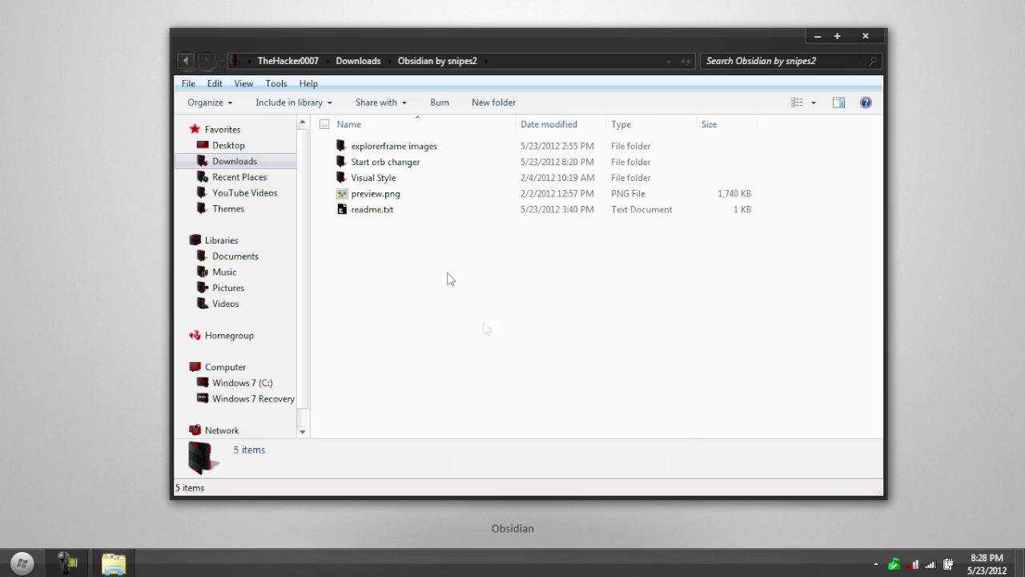
double_click(415, 163)
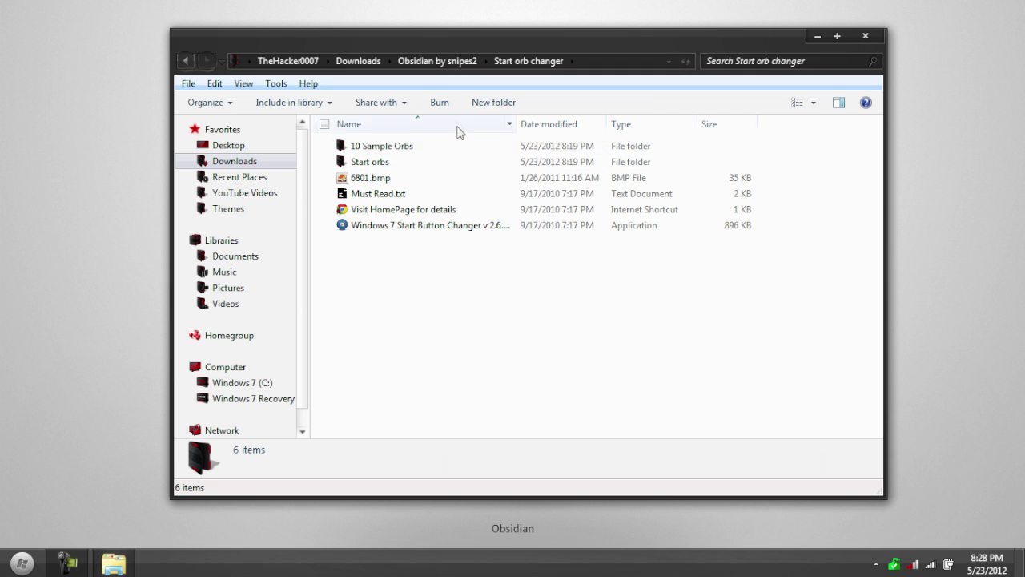
double_click(421, 149)
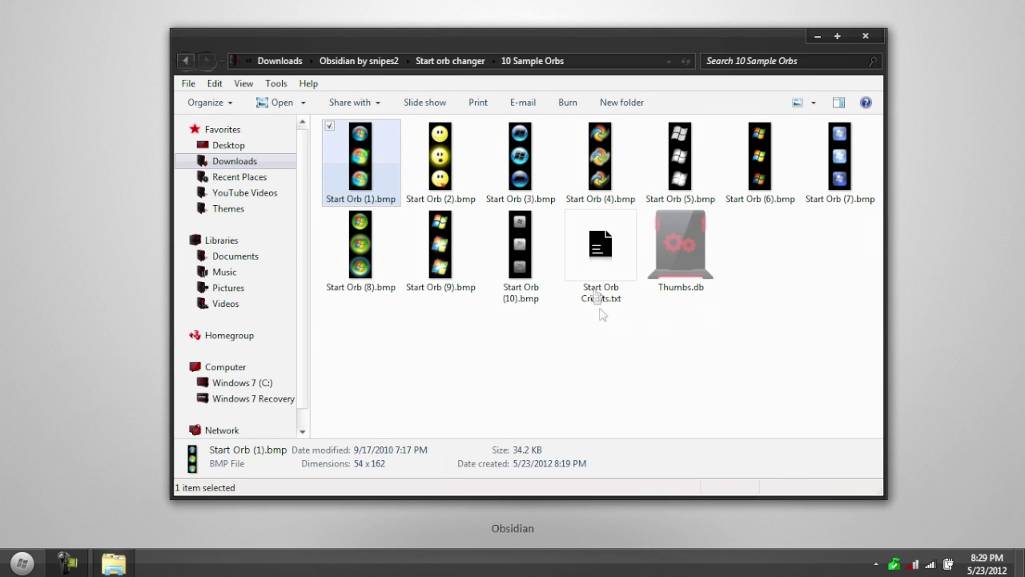
Read the Start Orb Credits text file, close it and go back to Start orb changer
double_click(606, 281)
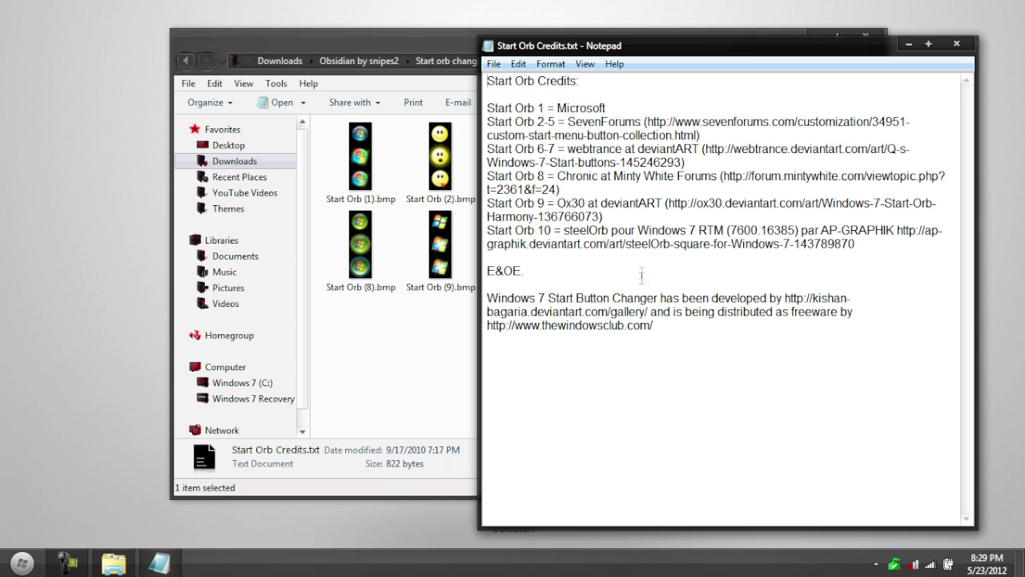
click(956, 44)
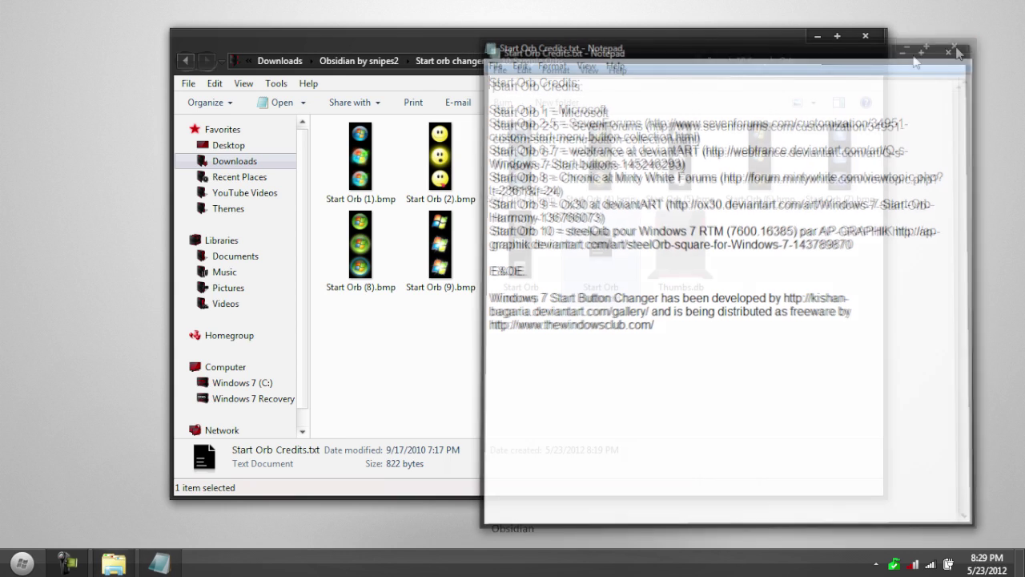
click(185, 60)
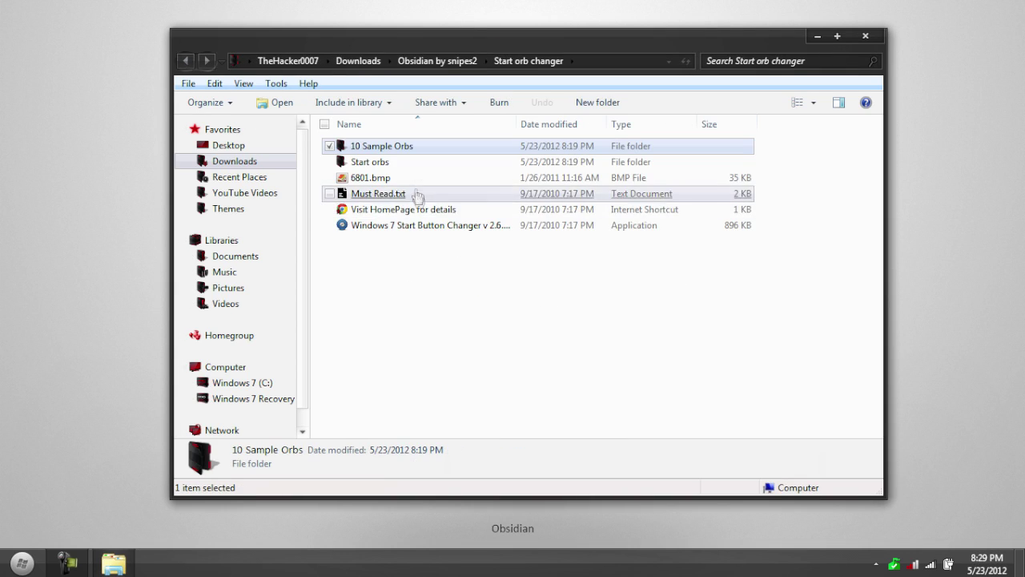
double_click(417, 164)
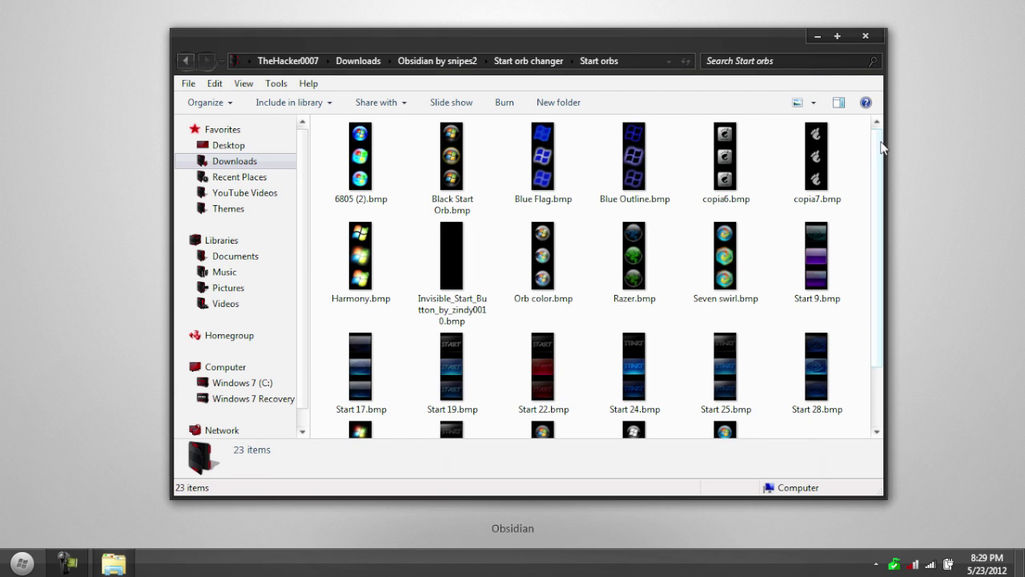
drag(881, 149, 880, 218)
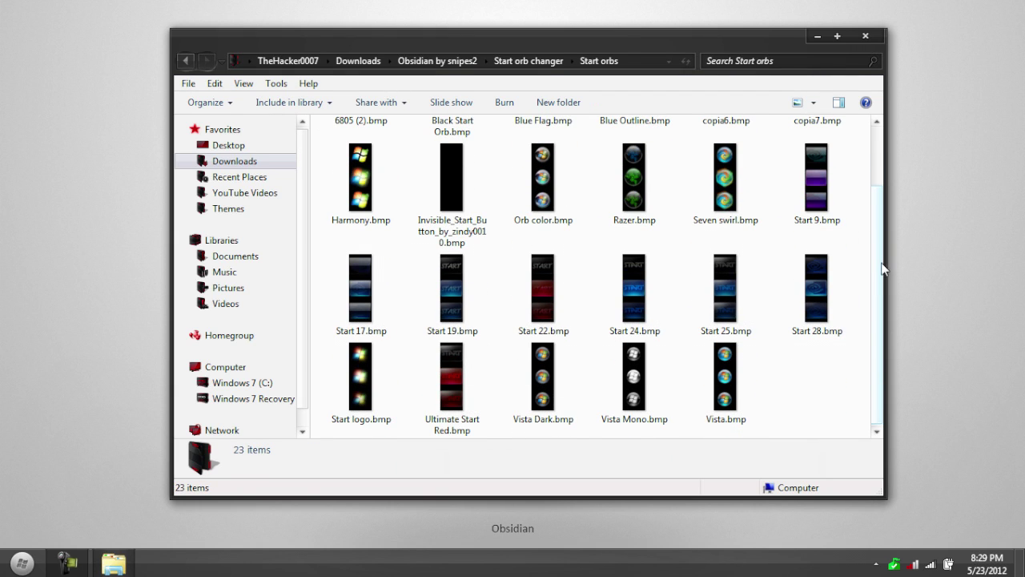
drag(883, 268, 883, 149)
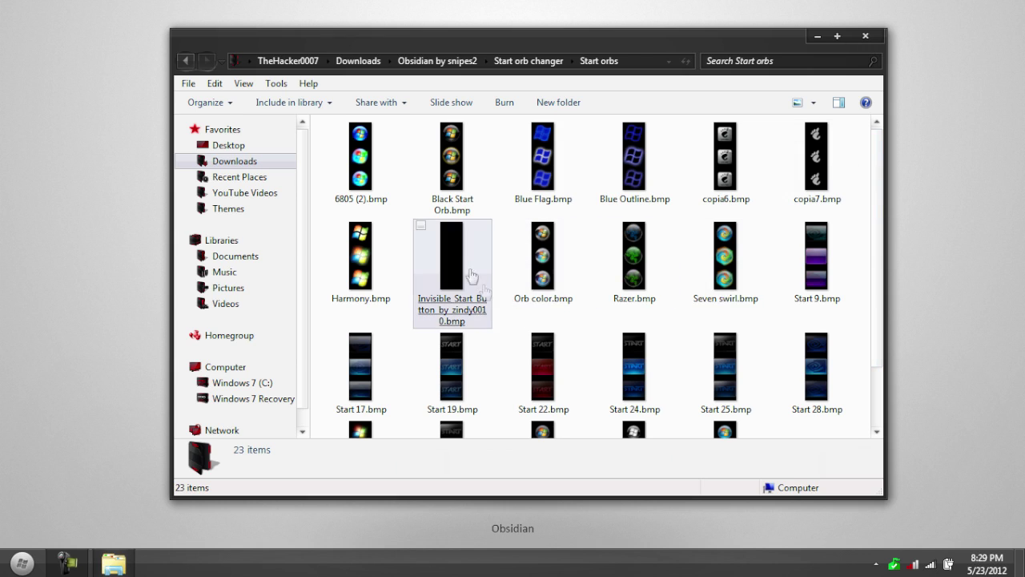
double_click(471, 276)
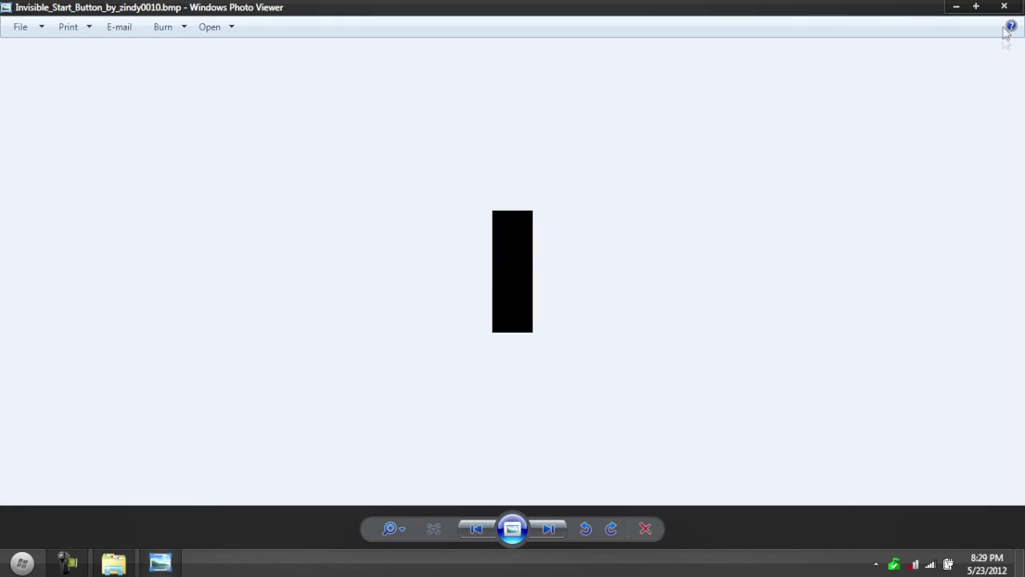
click(1004, 8)
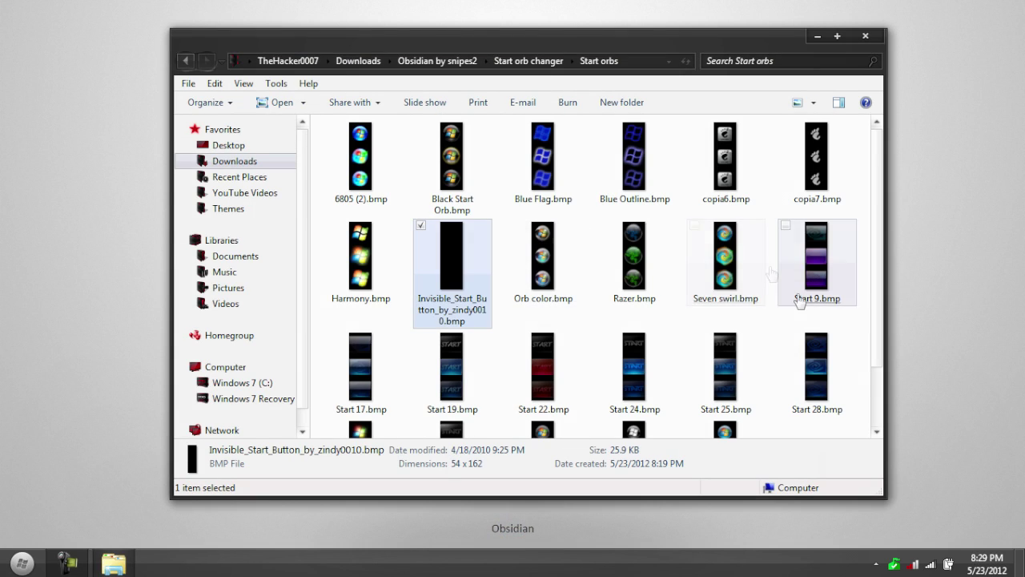
drag(878, 178, 877, 237)
scroll(878, 290, up, 1)
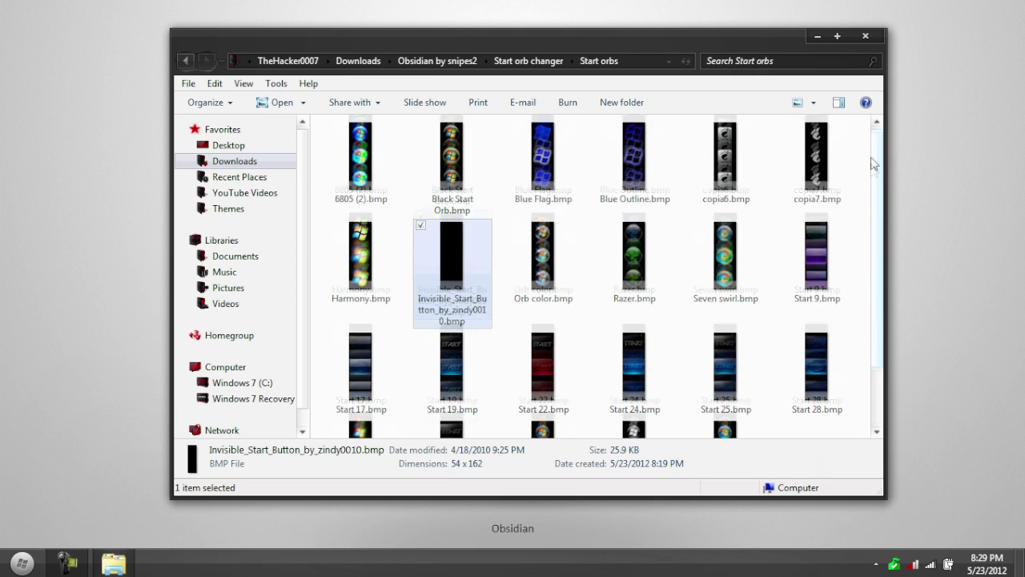
click(185, 61)
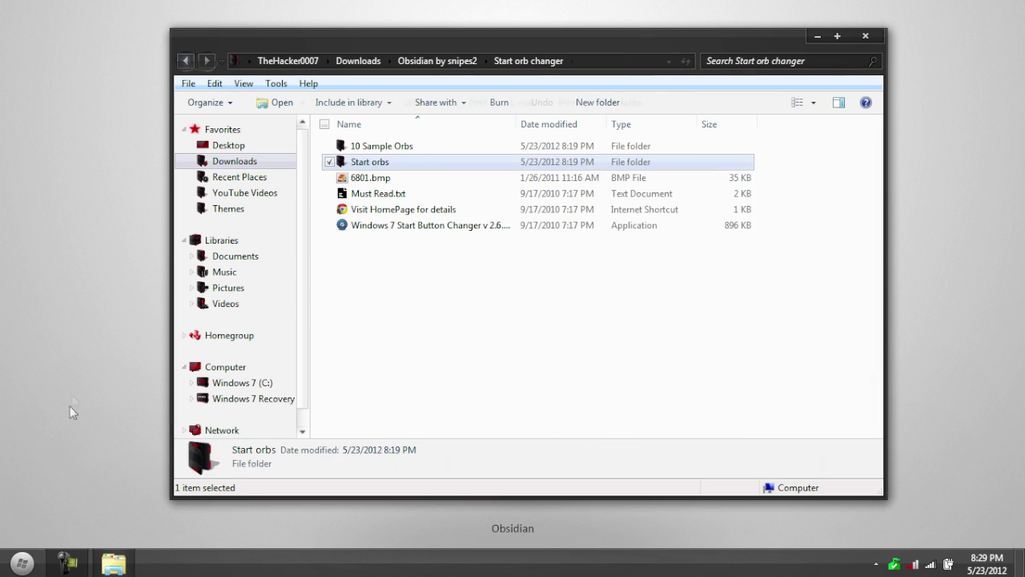
double_click(391, 185)
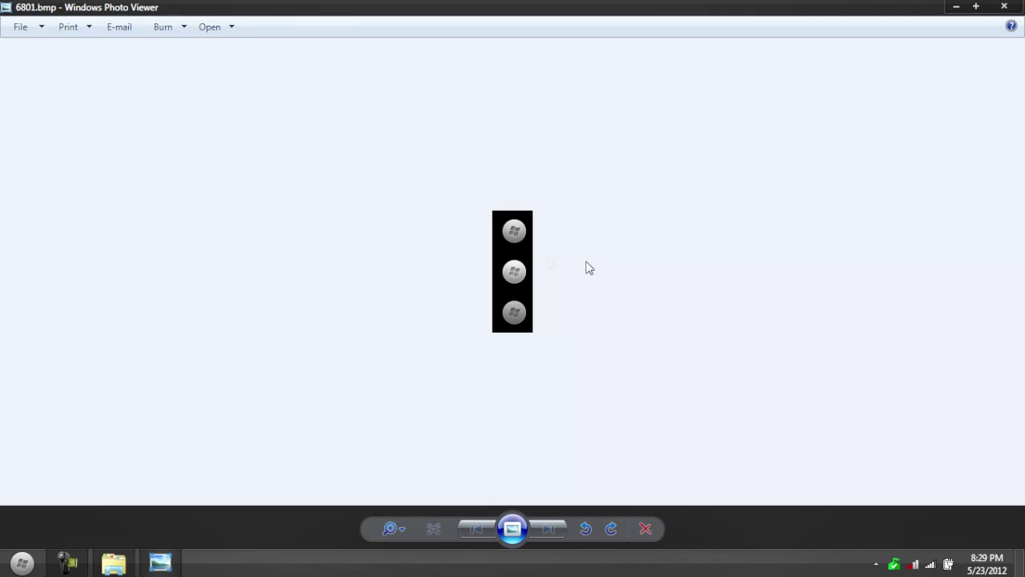
click(1004, 6)
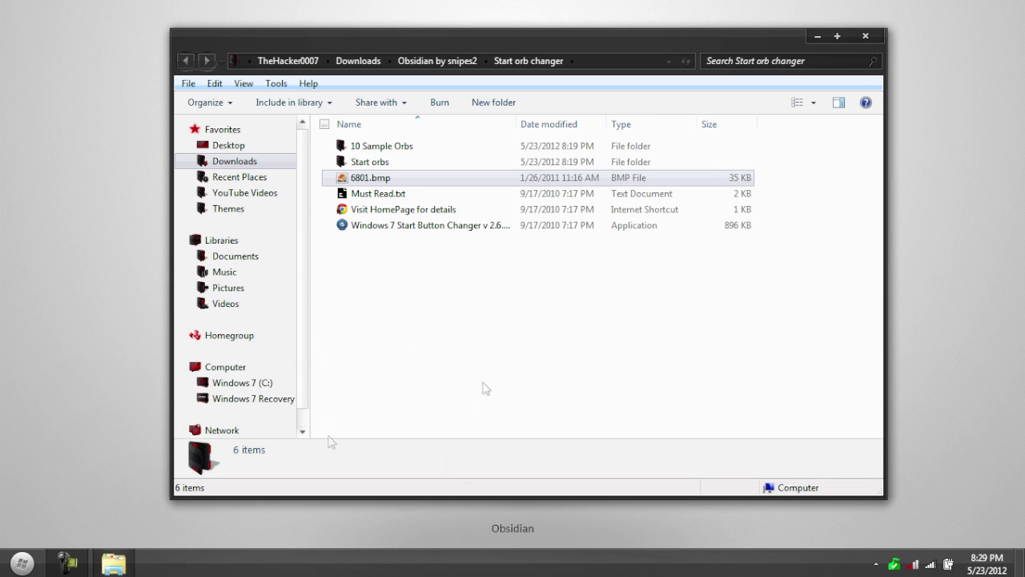
click(444, 227)
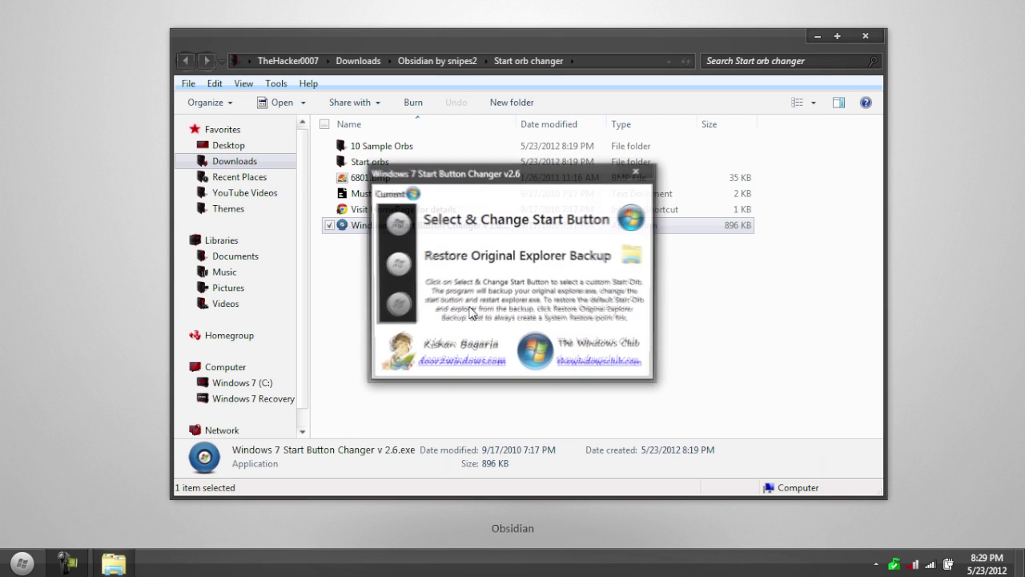
Apply 6801.bmp as the Start orb, test the Start menu, and close the changer
click(638, 227)
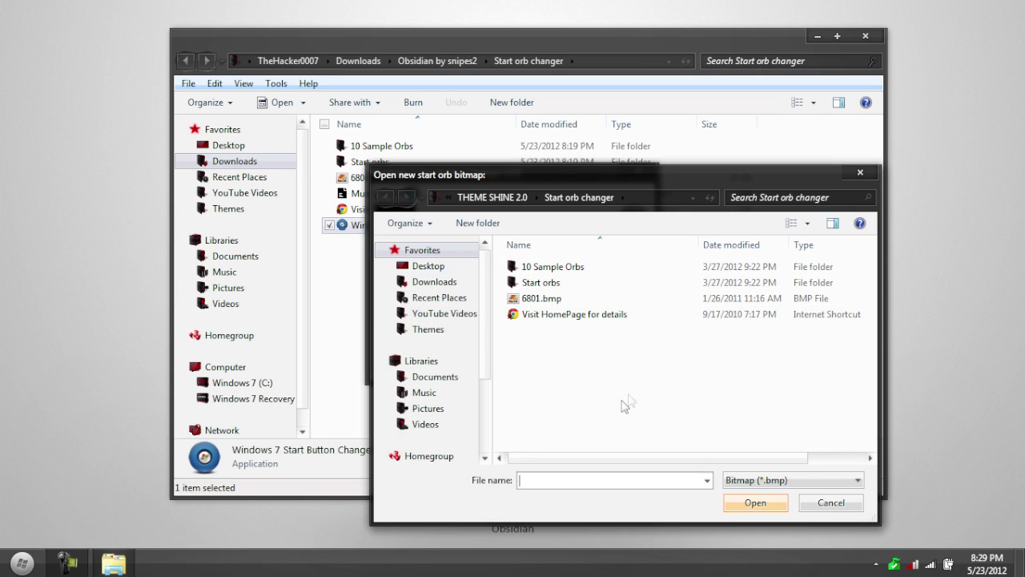
double_click(545, 303)
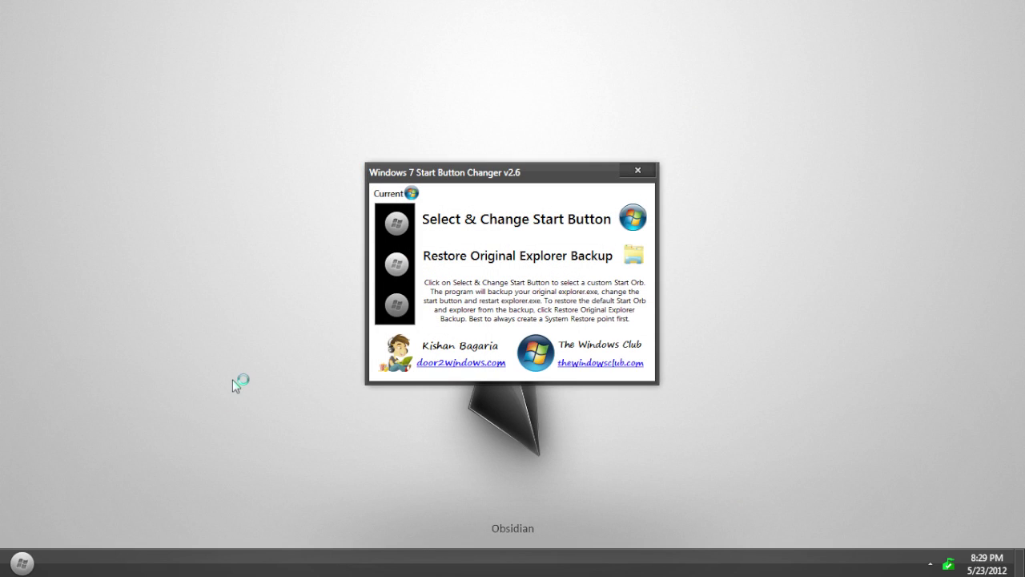
click(22, 563)
click(21, 565)
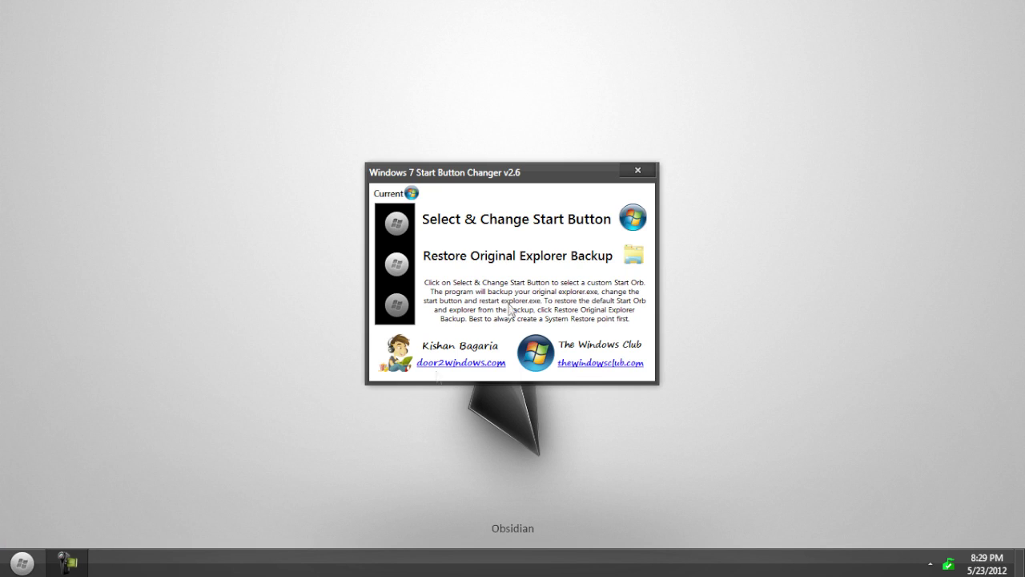
click(638, 169)
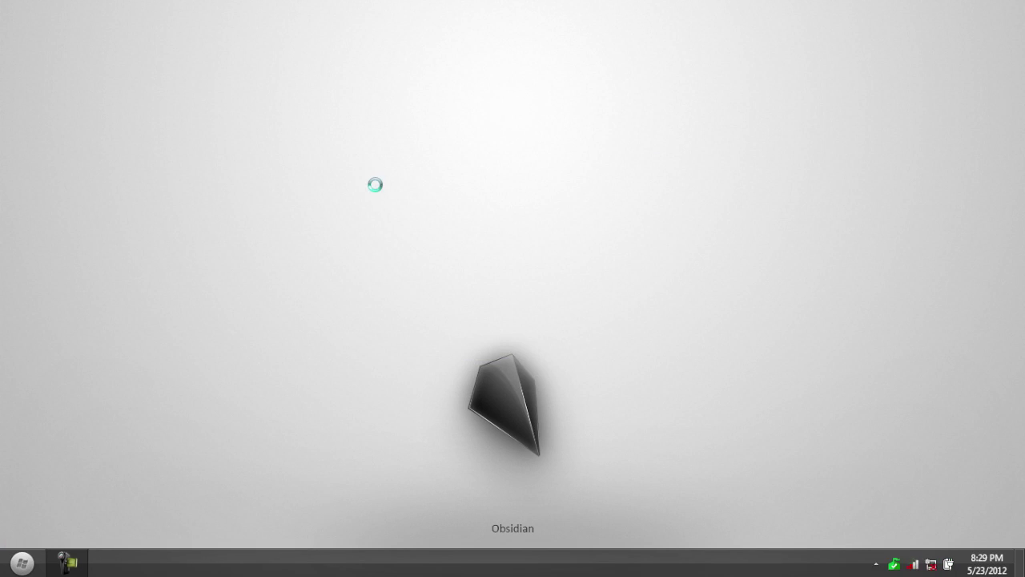
right_click(374, 189)
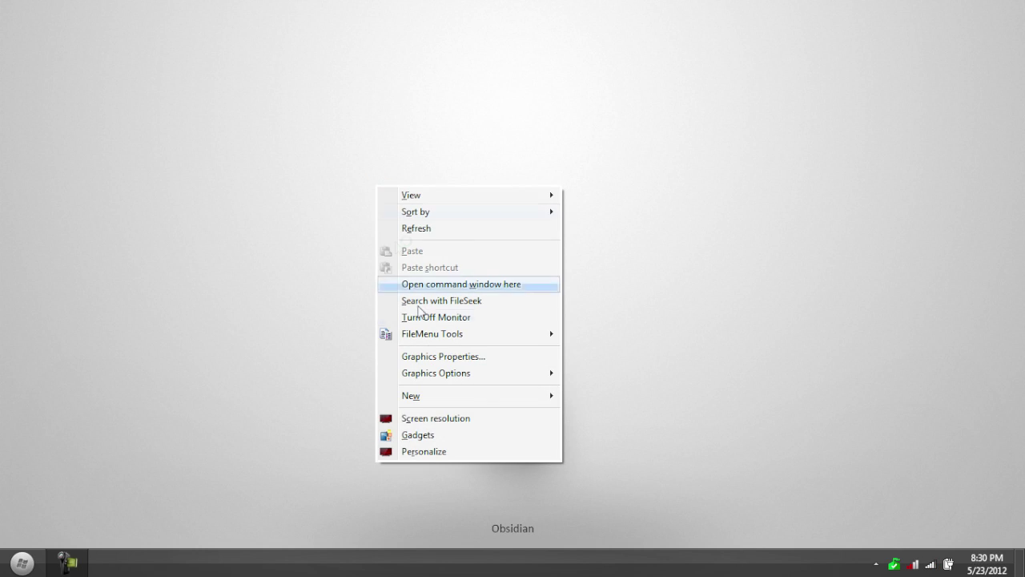
click(438, 453)
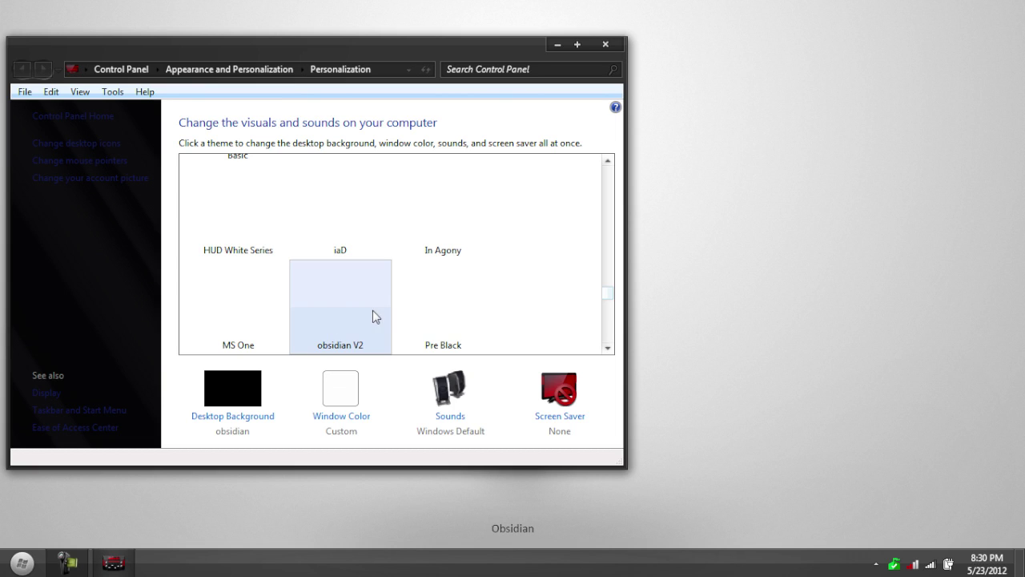
click(608, 45)
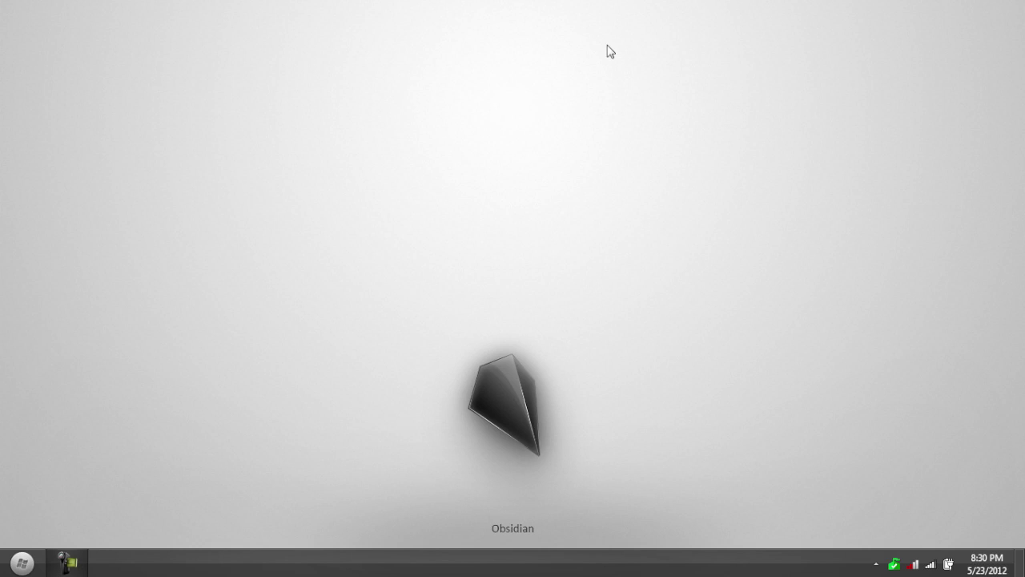